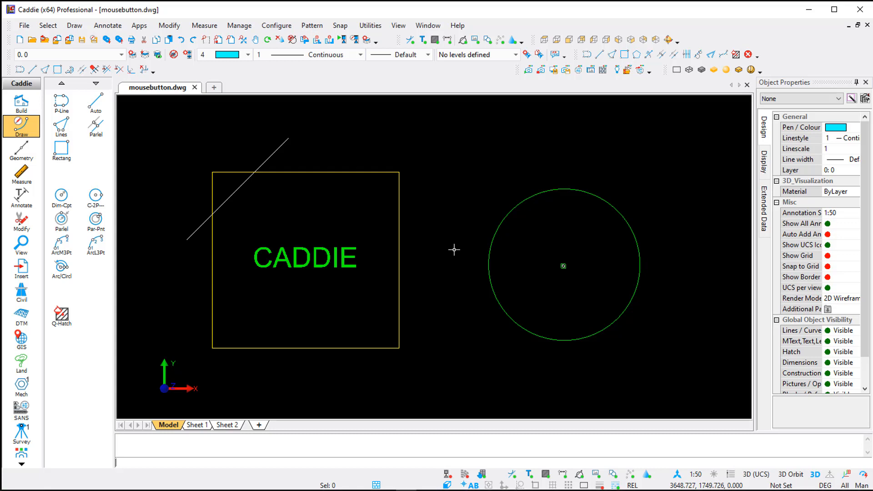
# - Zoom in and out around the rectangle and circle and pan the drawing to examine them at several view scales
pyautogui.middleClick(454, 249)
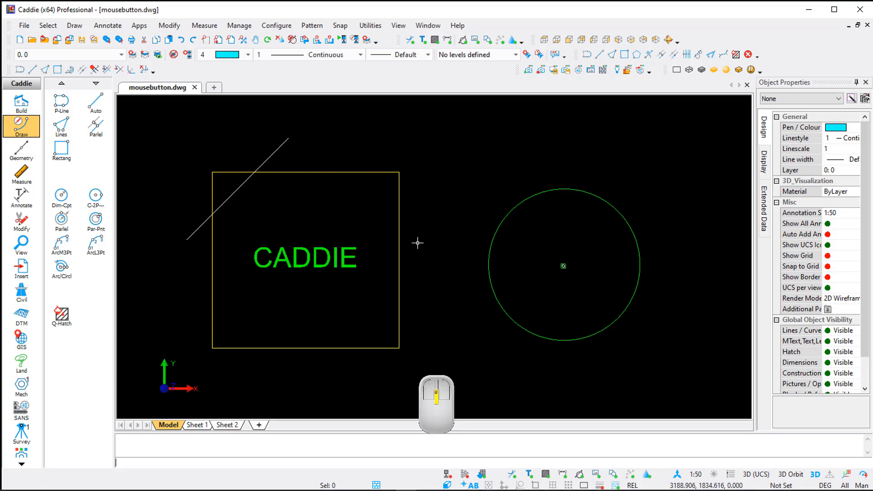
pyautogui.scroll(-5, 418, 243)
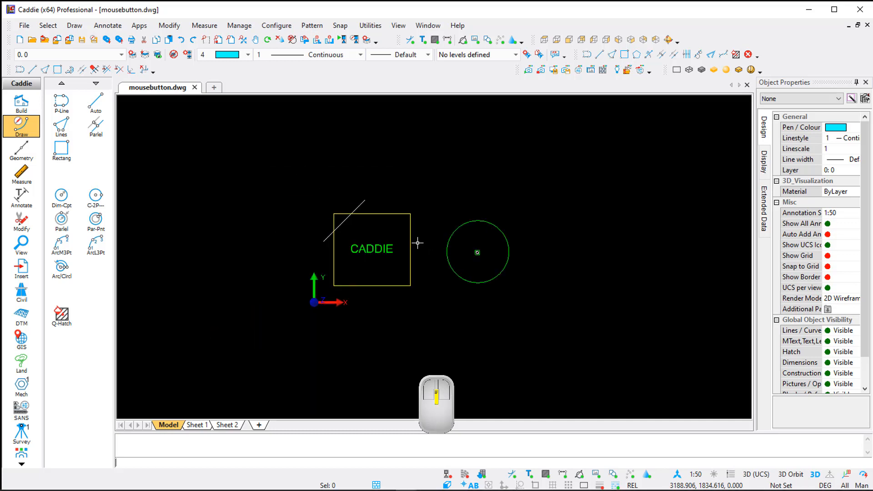
pyautogui.scroll(5, 414, 258)
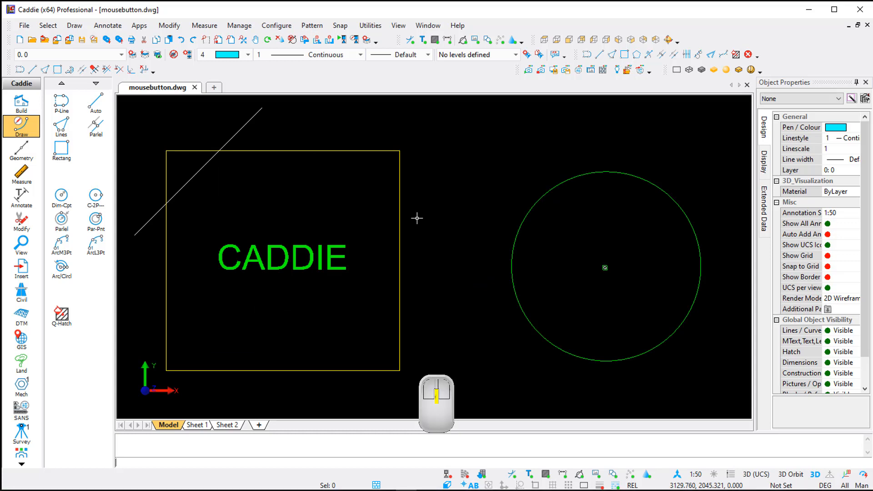
pyautogui.scroll(-3, 417, 219)
pyautogui.moveTo(417, 220)
pyautogui.mouseDown(button='middle')
pyautogui.moveTo(349, 226)
pyautogui.moveTo(320, 210)
pyautogui.moveTo(402, 183)
pyautogui.moveTo(528, 219)
pyautogui.moveTo(468, 246)
pyautogui.moveTo(333, 257)
pyautogui.moveTo(575, 220)
pyautogui.moveTo(414, 248)
pyautogui.moveTo(511, 217)
pyautogui.moveTo(431, 235)
pyautogui.moveTo(435, 253)
pyautogui.mouseUp(button='middle')
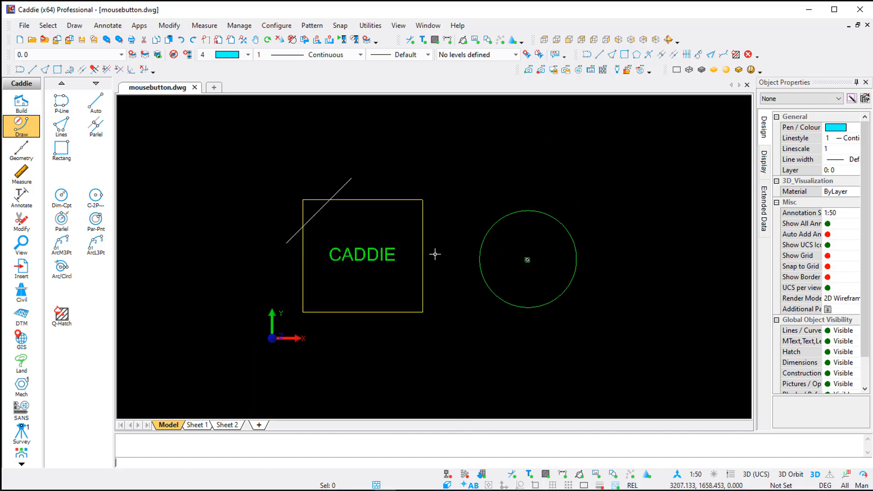
pyautogui.scroll(5, 435, 254)
pyautogui.scroll(-5, 435, 253)
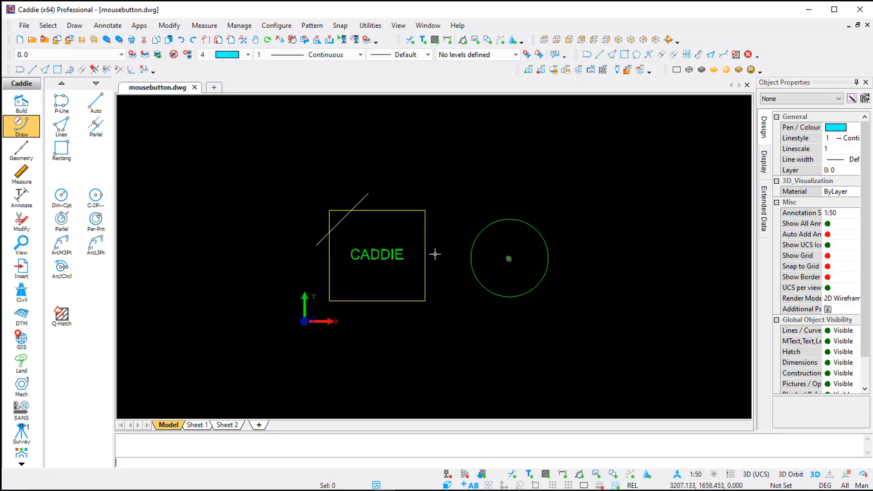
pyautogui.scroll(3, 453, 263)
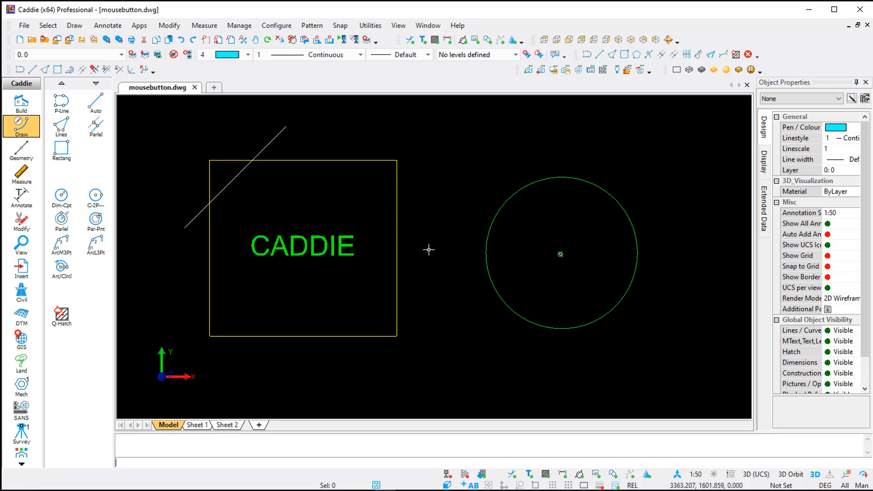
# - Review the Left Single Click assignment in the mouse button setup and accept the dialog with its settings kept
pyautogui.click(277, 26)
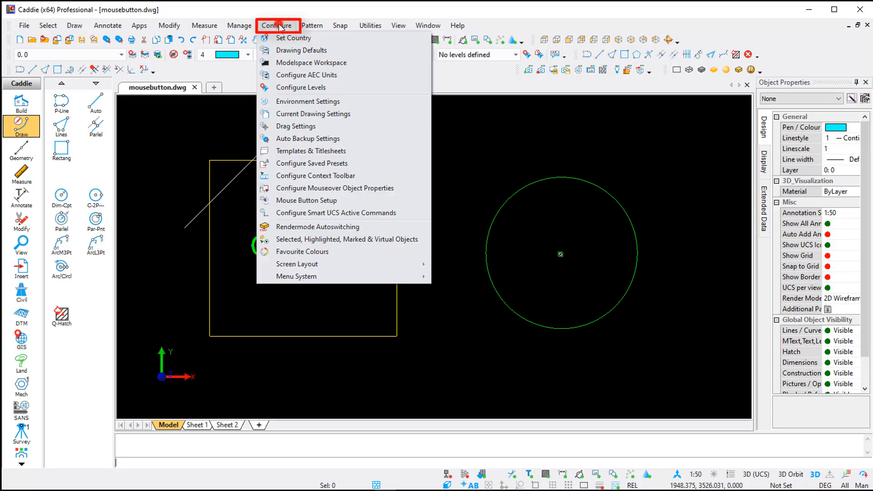
pyautogui.click(353, 201)
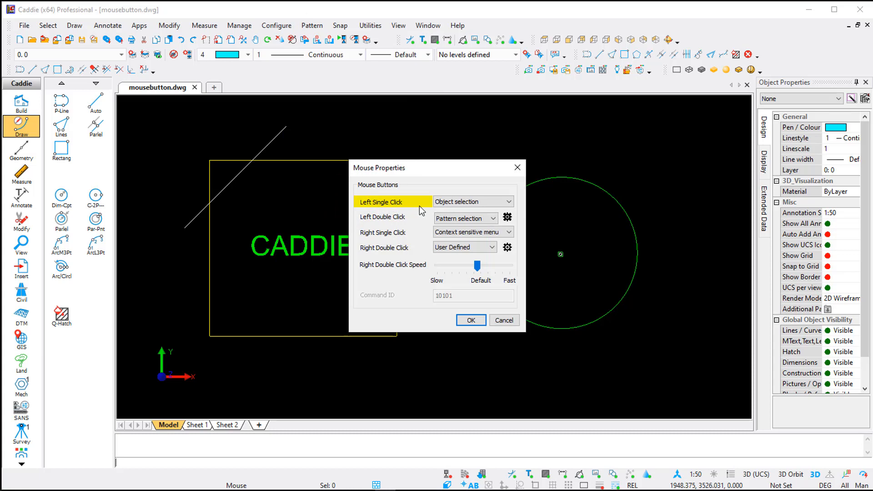
pyautogui.click(471, 320)
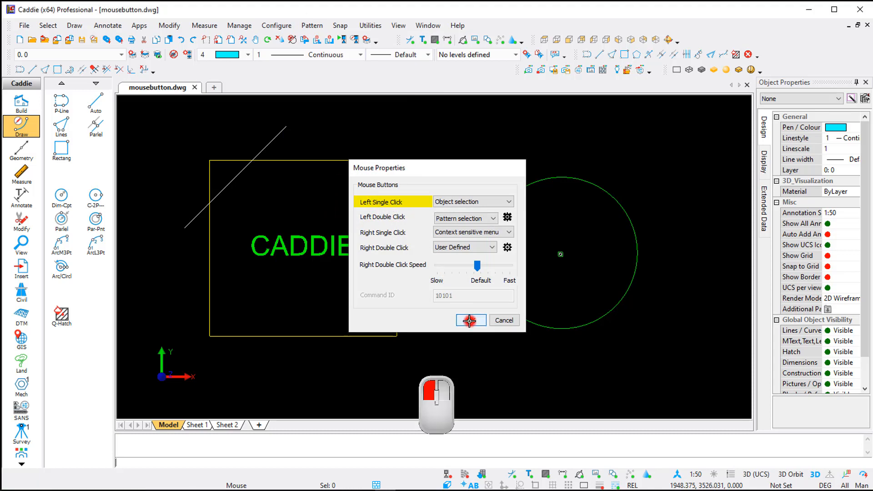
# - Add the diagonal line, the CADDIE text and the circle one by one to a selection and clear it
pyautogui.click(235, 177)
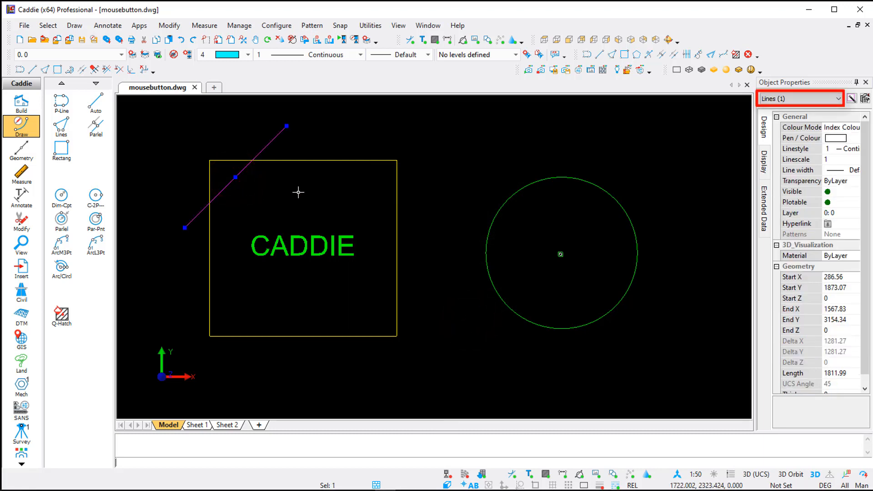
pyautogui.click(313, 245)
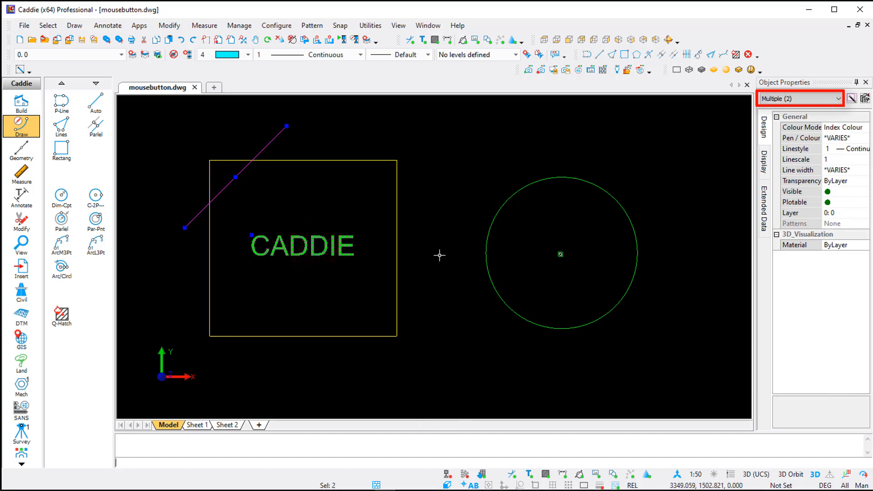
pyautogui.click(488, 240)
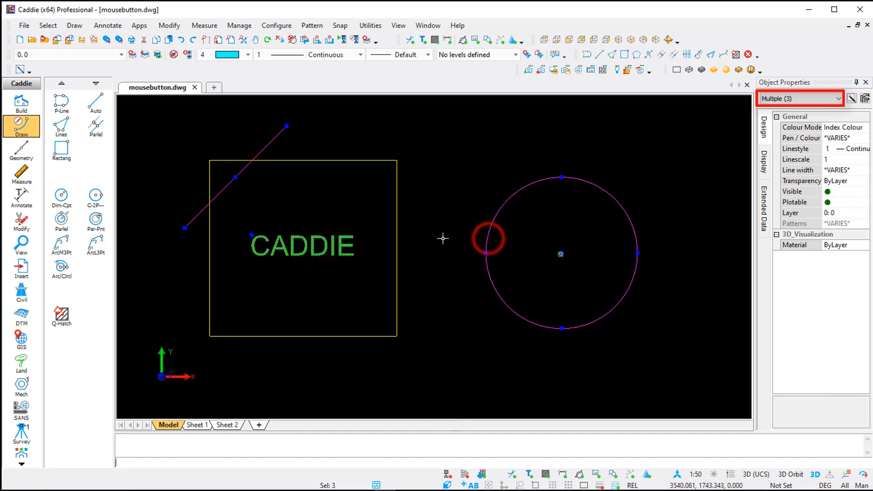
pyautogui.press('Escape')
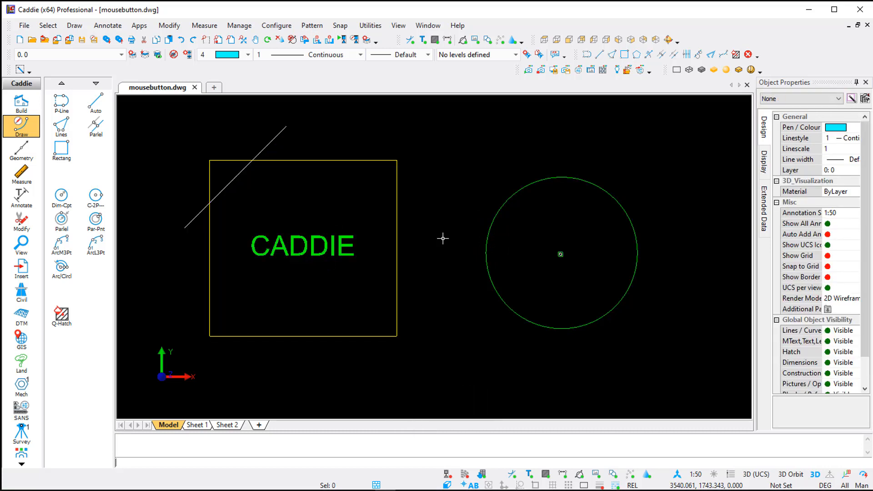
# - Select the diagonal line, the rectangle and the CADDIE text with an inside-only selection window that fully encloses them
pyautogui.scroll(-2, 443, 238)
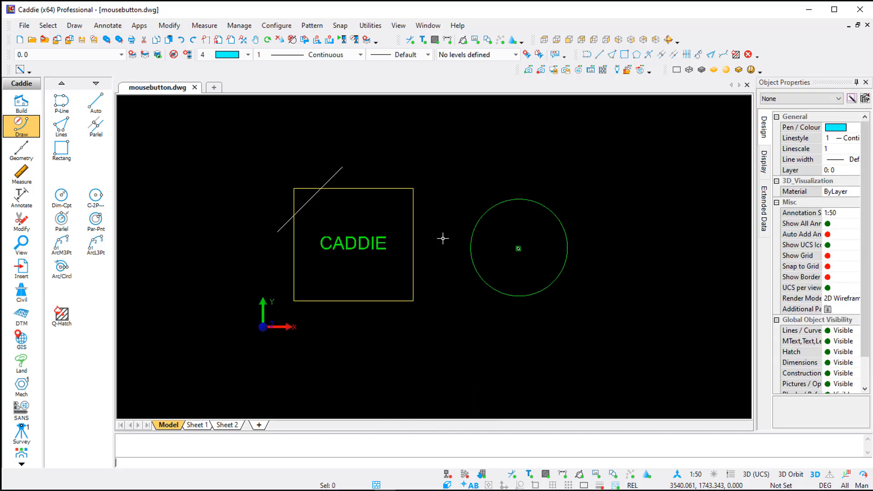
pyautogui.click(244, 151)
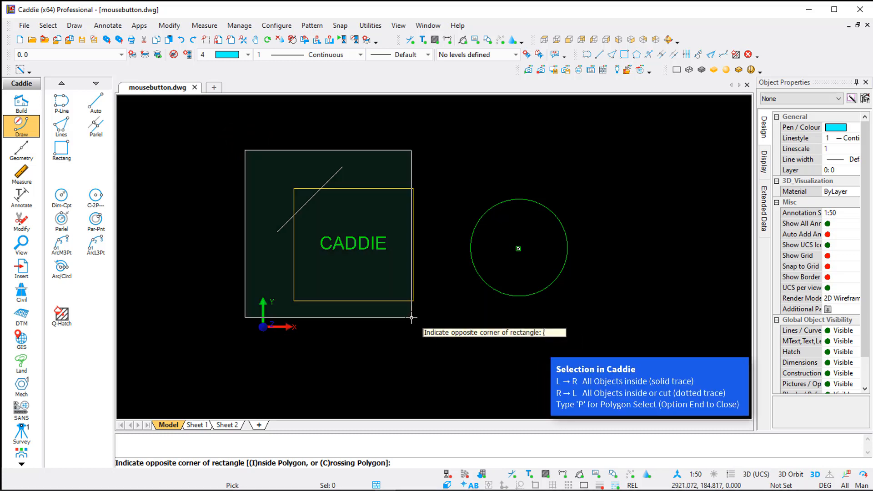
pyautogui.click(441, 333)
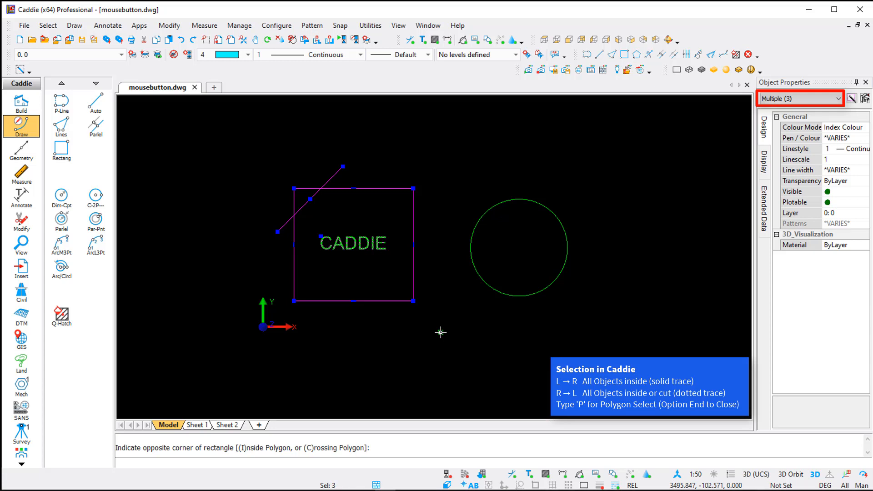
# - Select the circle and the rectangle with a crossing window that cuts the rectangle's edge, and clear the selection
pyautogui.click(441, 332)
pyautogui.click(612, 161)
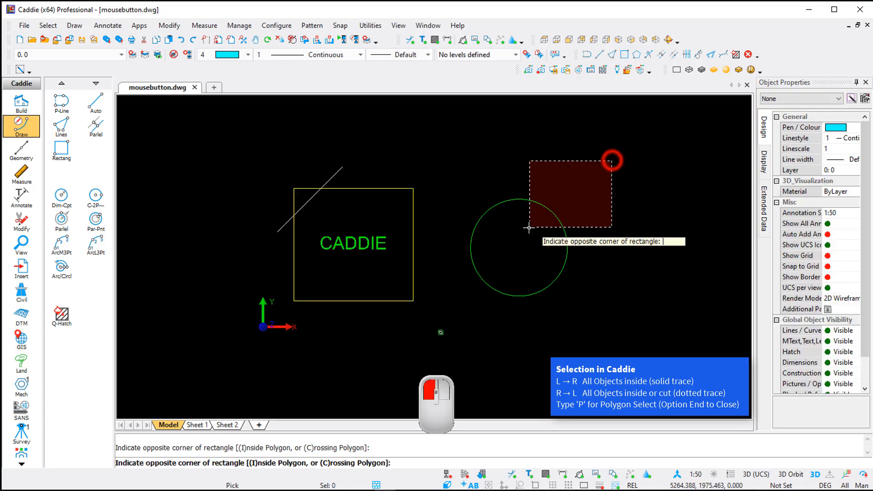
pyautogui.click(399, 332)
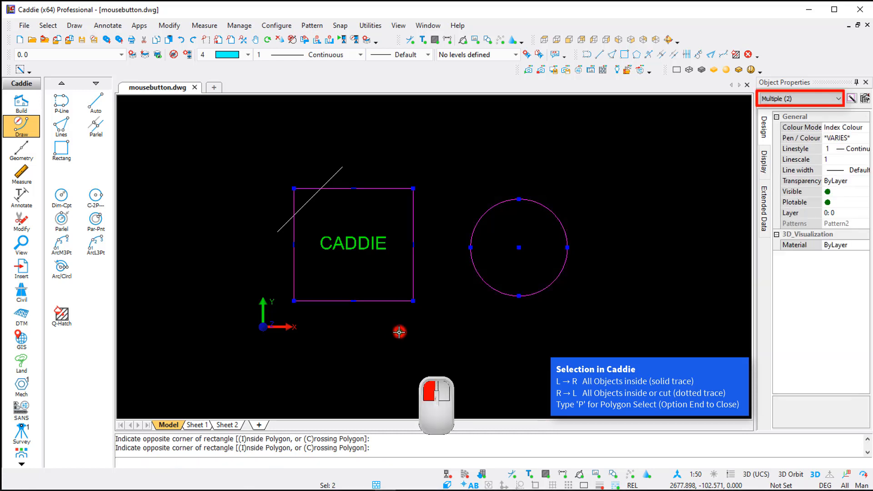
pyautogui.click(613, 157)
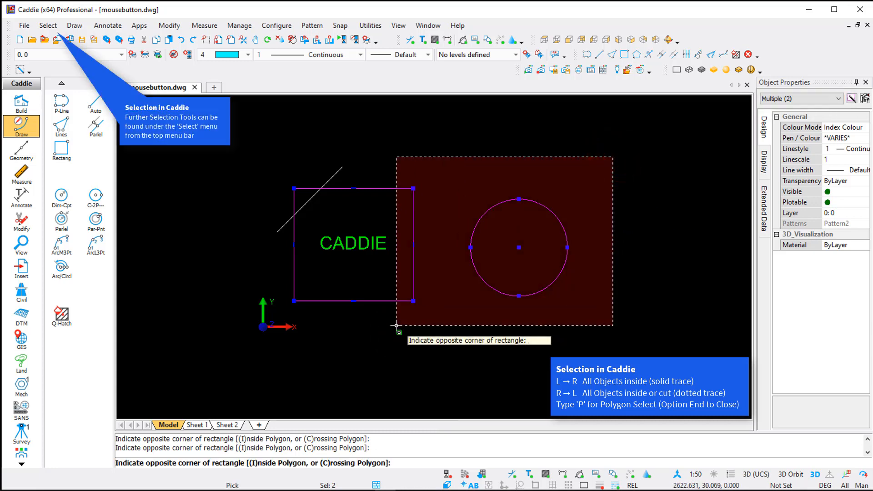
pyautogui.press('Escape')
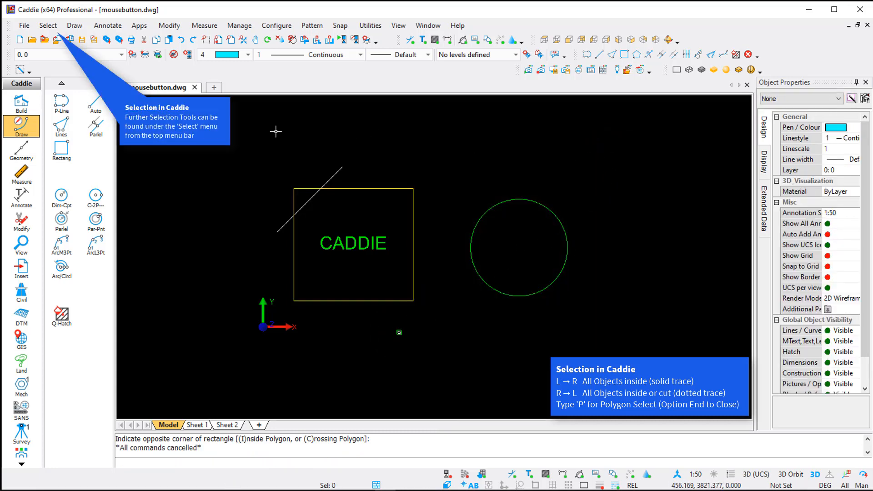
pyautogui.click(313, 198)
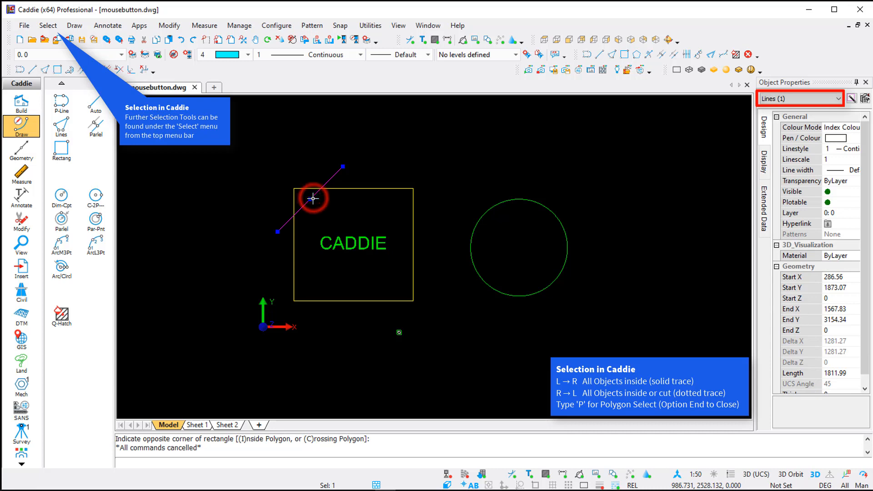
pyautogui.press('Escape')
pyautogui.click(243, 144)
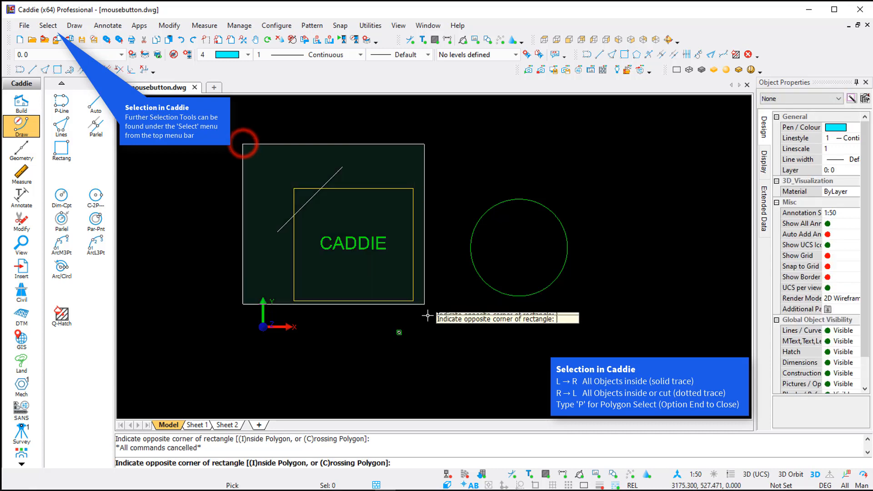
pyautogui.press('Escape')
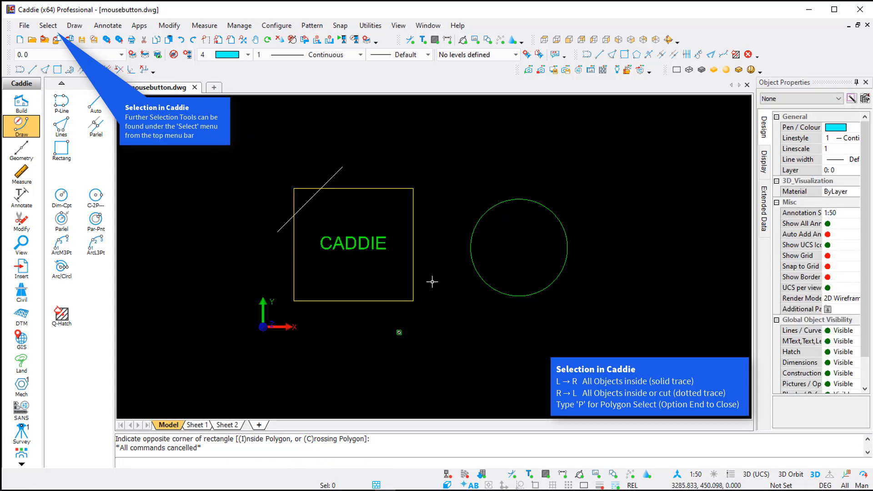
# - Review the options for Left Double Click in the mouse button setup and accept it with Pattern selection kept
pyautogui.click(277, 26)
pyautogui.click(338, 285)
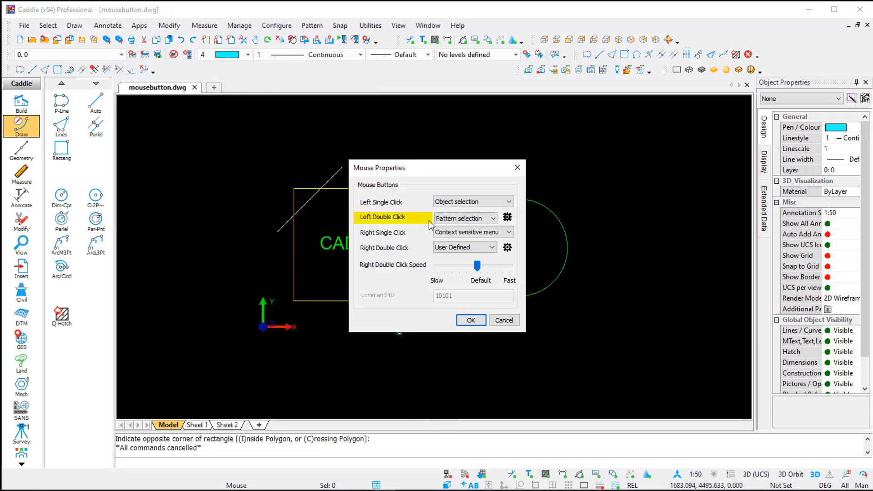
pyautogui.click(488, 218)
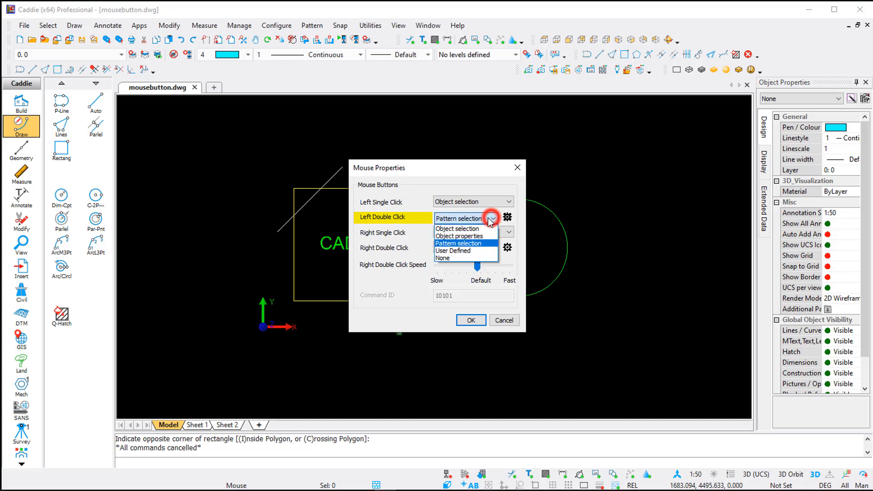
pyautogui.click(486, 218)
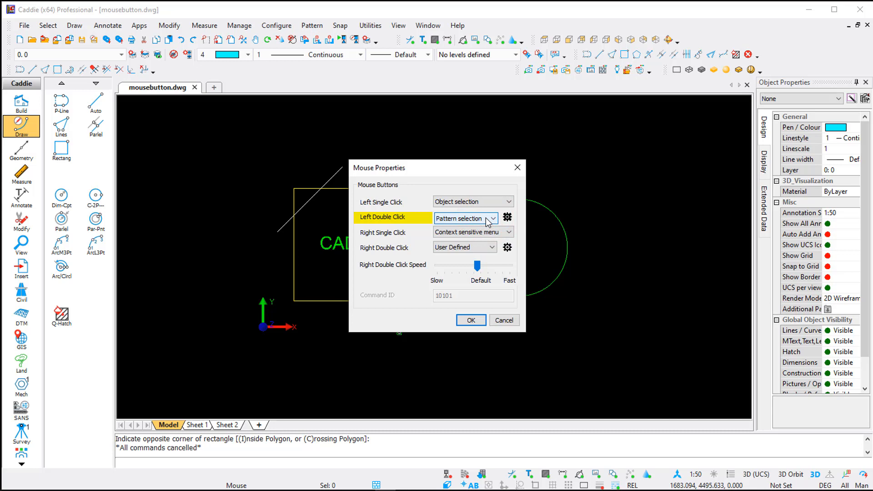
pyautogui.click(472, 320)
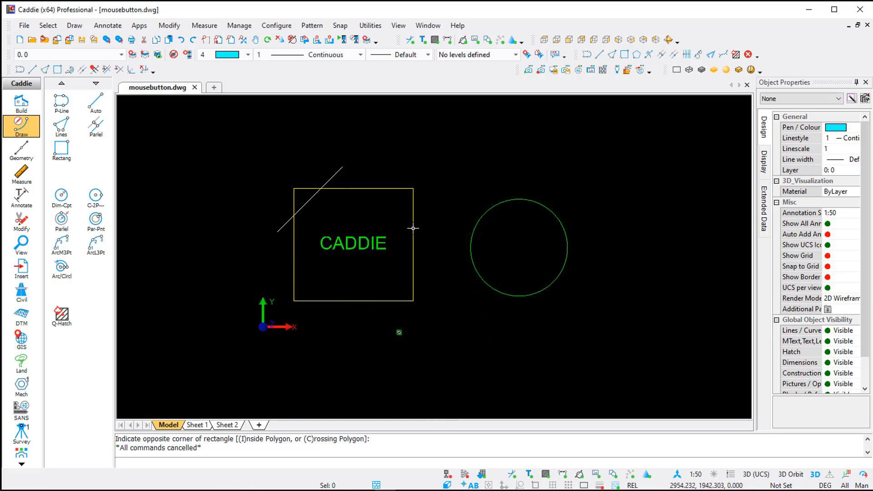
# - Select the circle and the rectangle individually as single objects, and clear the selection
pyautogui.click(511, 198)
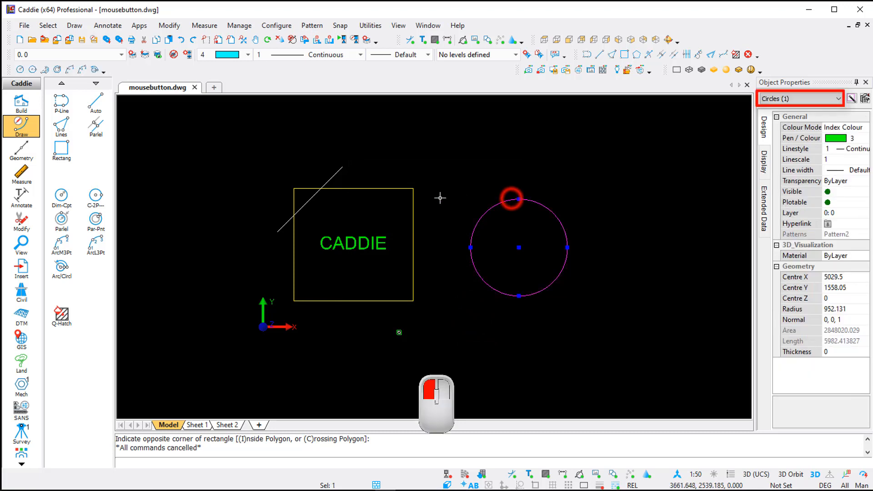
pyautogui.click(413, 198)
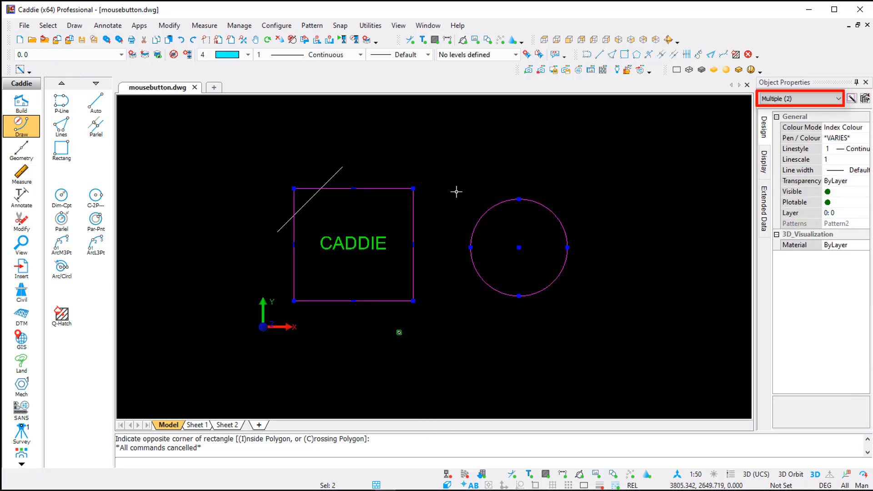
pyautogui.press('Escape')
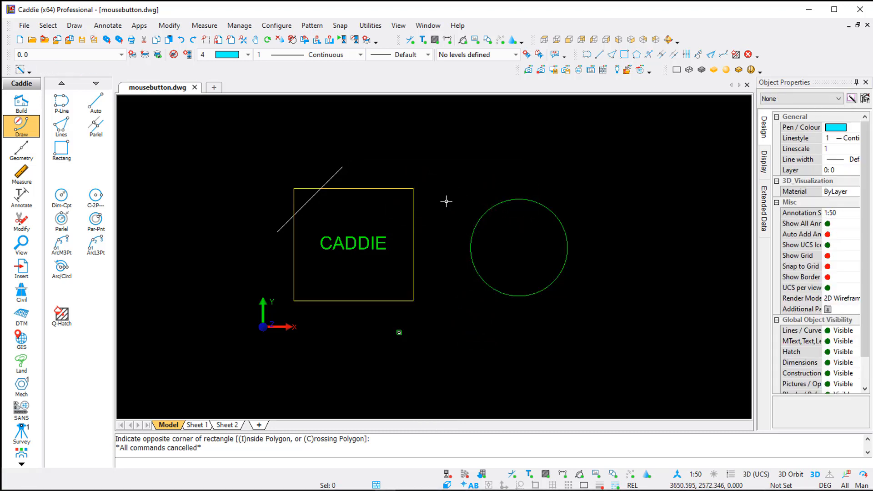
# - Select the whole pattern containing the rectangle and circle, picking it from either object, and clear the selection each time
pyautogui.click(413, 219)
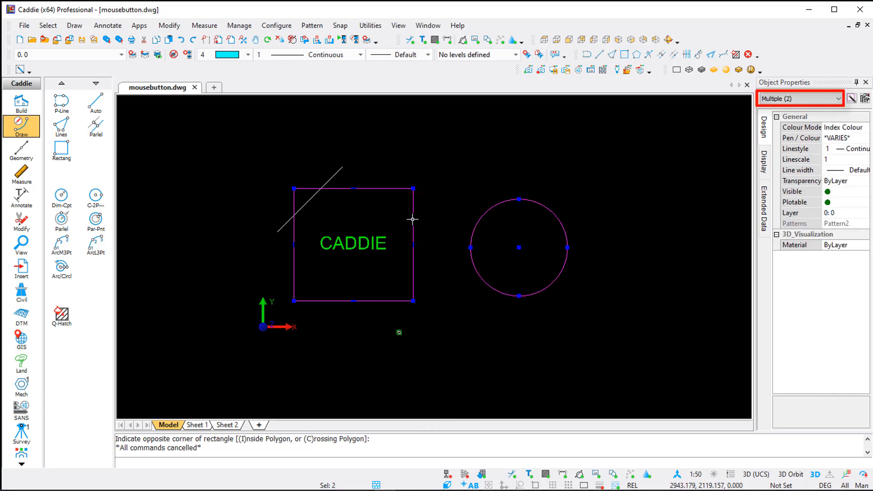
pyautogui.press('Escape')
pyautogui.click(499, 205)
pyautogui.press('Escape')
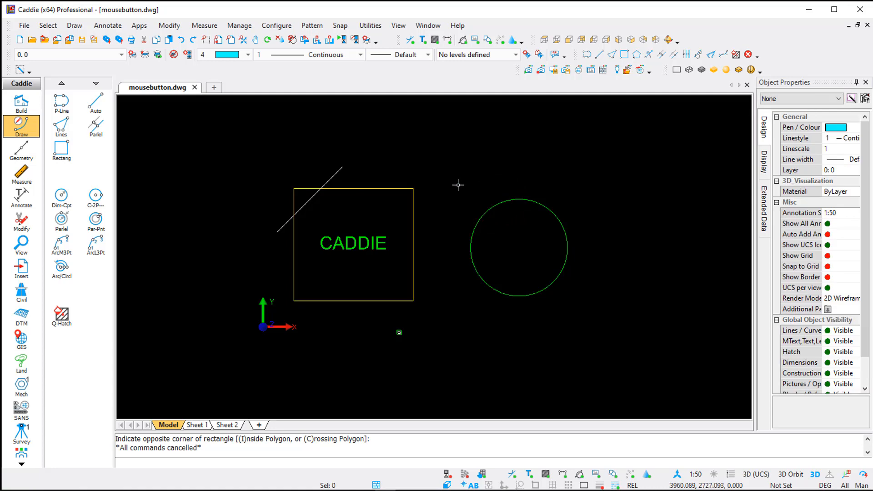
# - Review the Right Single Click assignment in the mouse button setup and bring up the context-sensitive menu in an empty drawing area
pyautogui.click(281, 29)
pyautogui.click(345, 200)
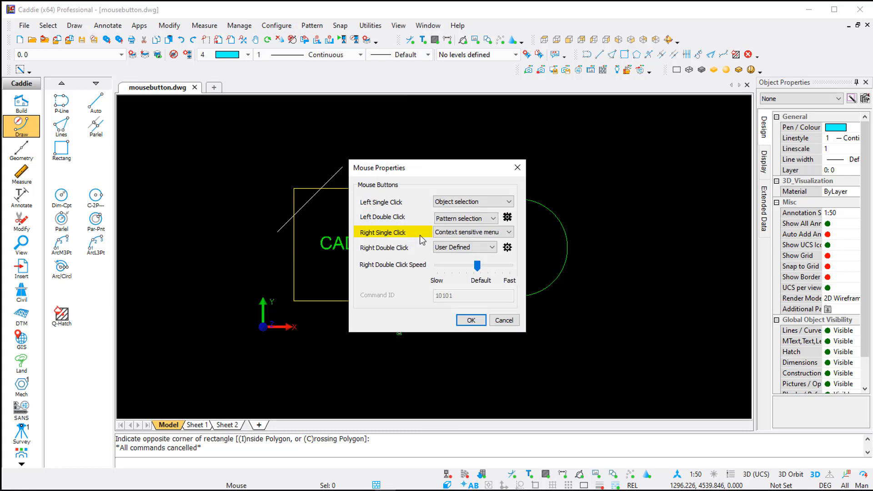
pyautogui.press('Escape')
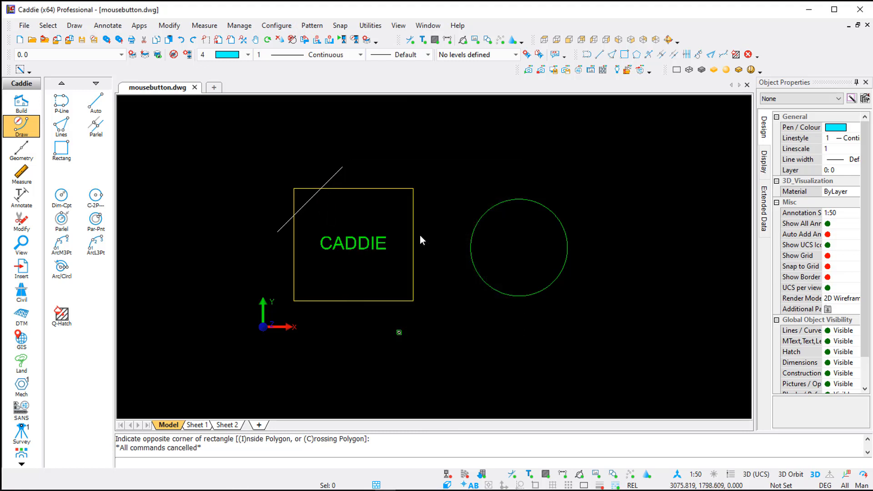
pyautogui.rightClick(447, 152)
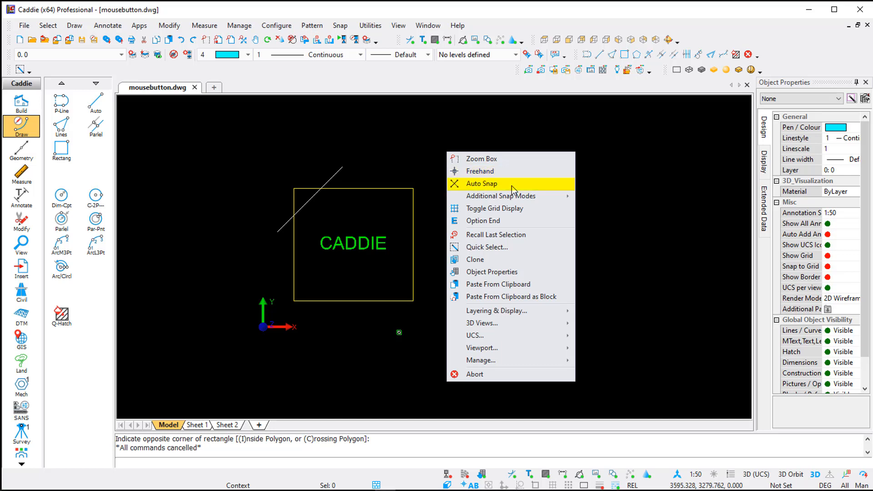
# - Examine the context menu offered with nothing selected, including the Layering & Display options, and dismiss it without choosing a command
pyautogui.moveTo(531, 195)
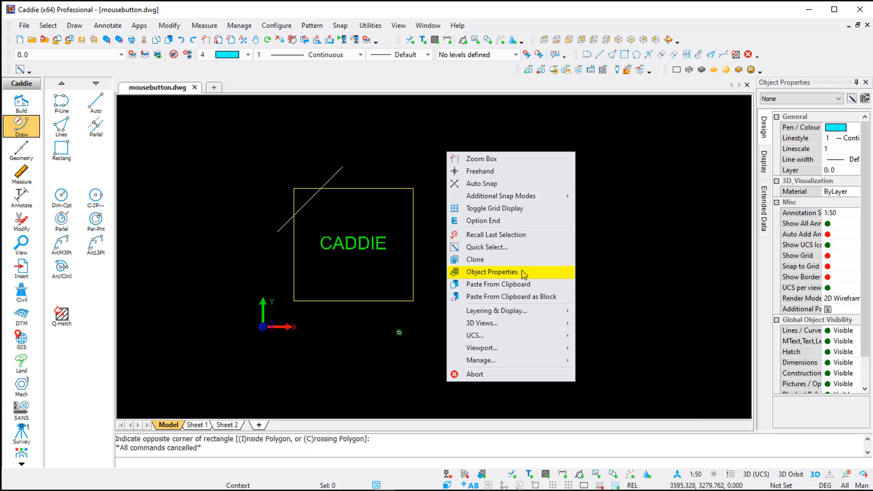
pyautogui.moveTo(541, 316)
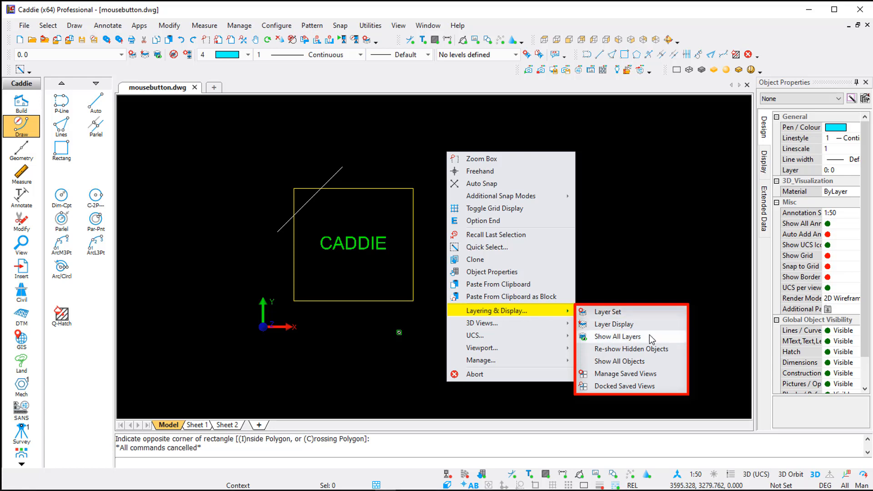
pyautogui.moveTo(520, 335)
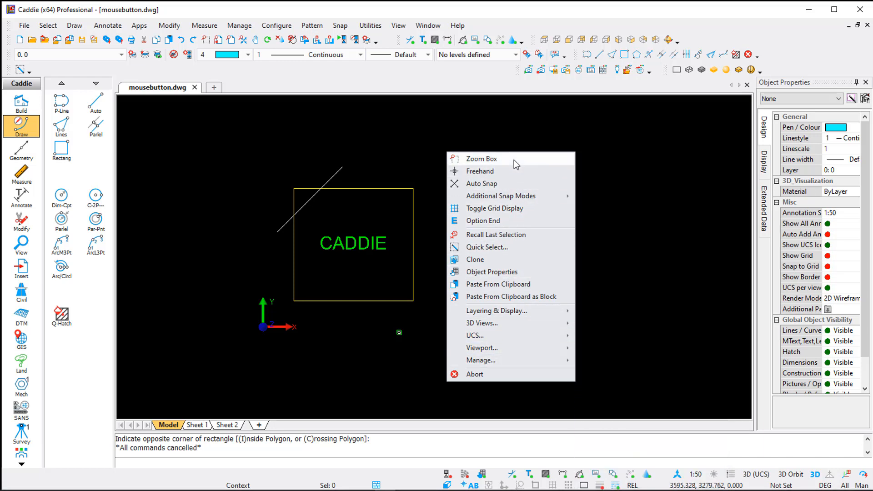
pyautogui.click(438, 145)
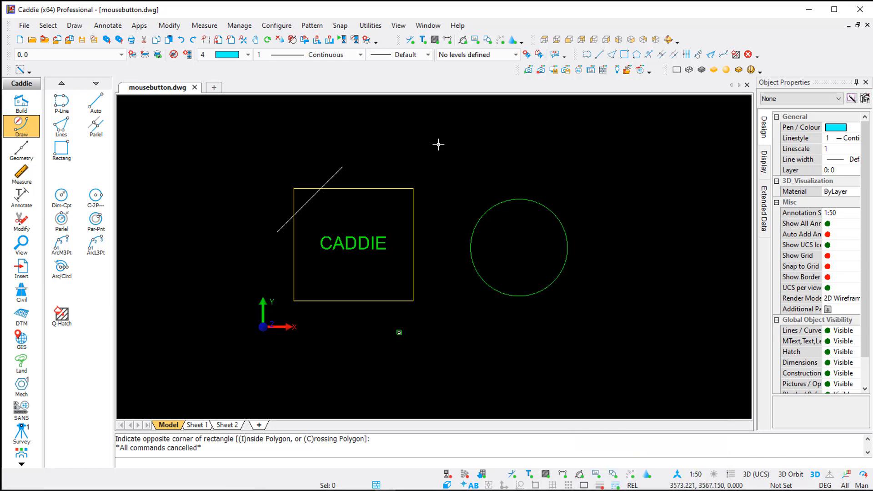
# - Select the diagonal line crossing the rectangle's corner and review the modify commands in its context menu, including 3D Modify
pyautogui.click(312, 197)
pyautogui.rightClick(375, 214)
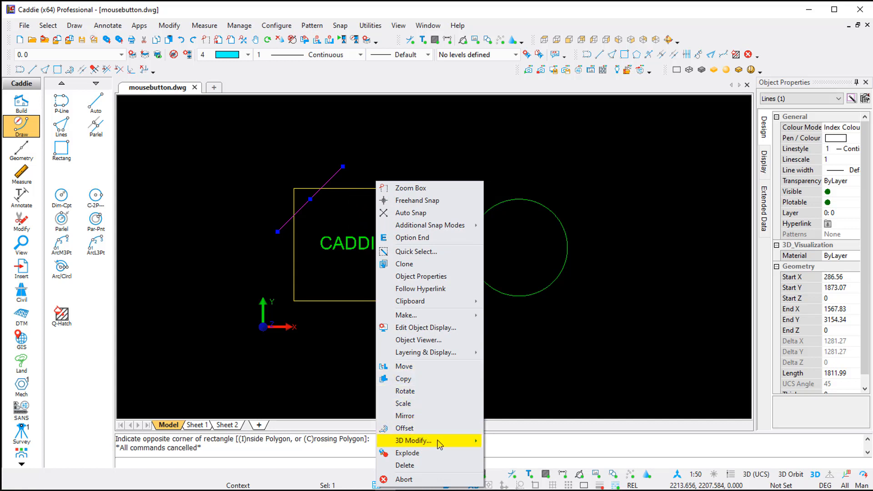
pyautogui.moveTo(439, 444)
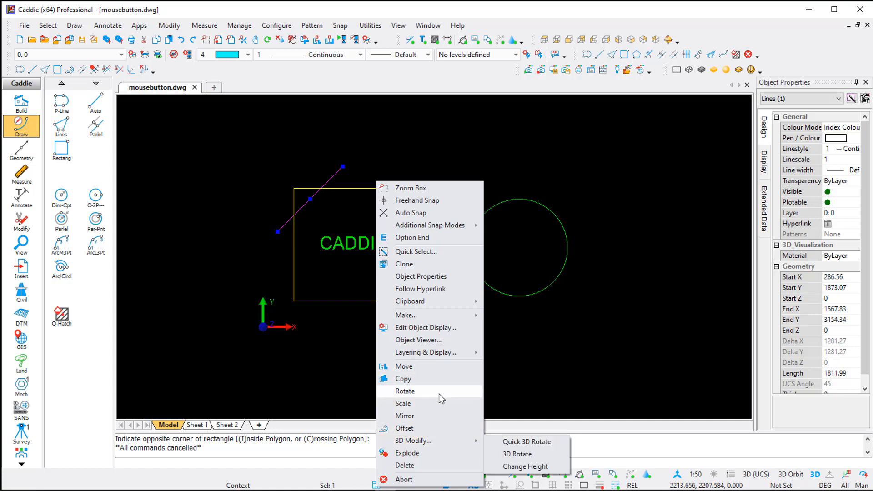
pyautogui.click(438, 378)
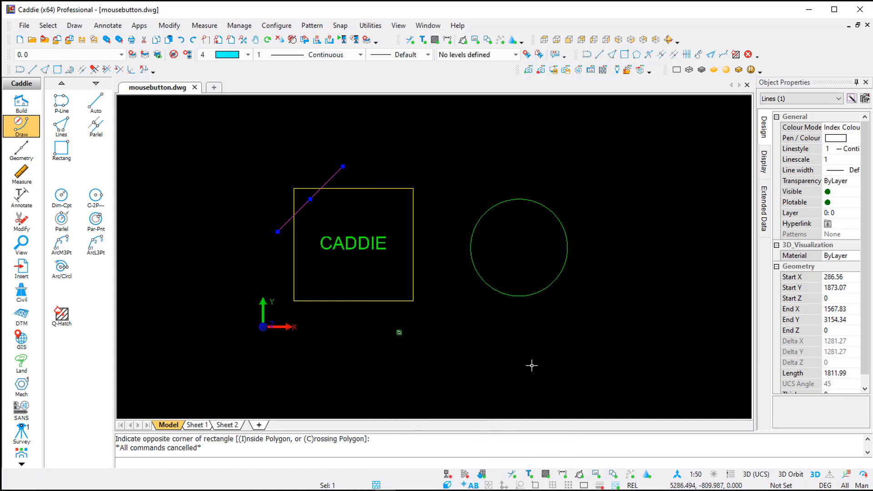
# - Offset the selected diagonal line by 2500 towards the inside of the rectangle, and end the offset command
pyautogui.rightClick(333, 174)
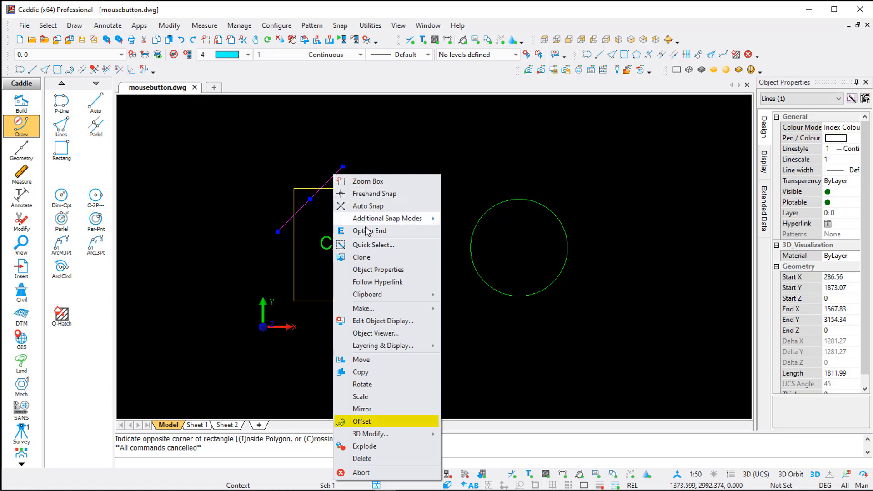
pyautogui.click(375, 422)
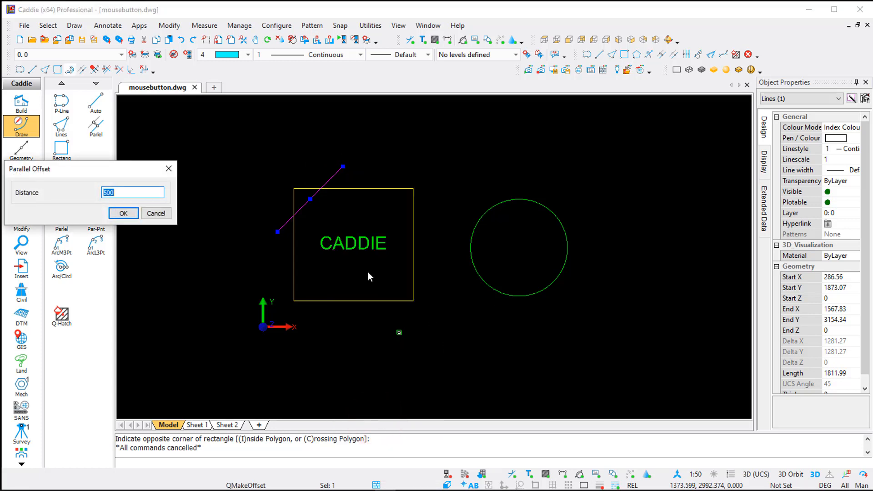
pyautogui.moveTo(108, 166); pyautogui.dragTo(427, 109)
pyautogui.write('2500')
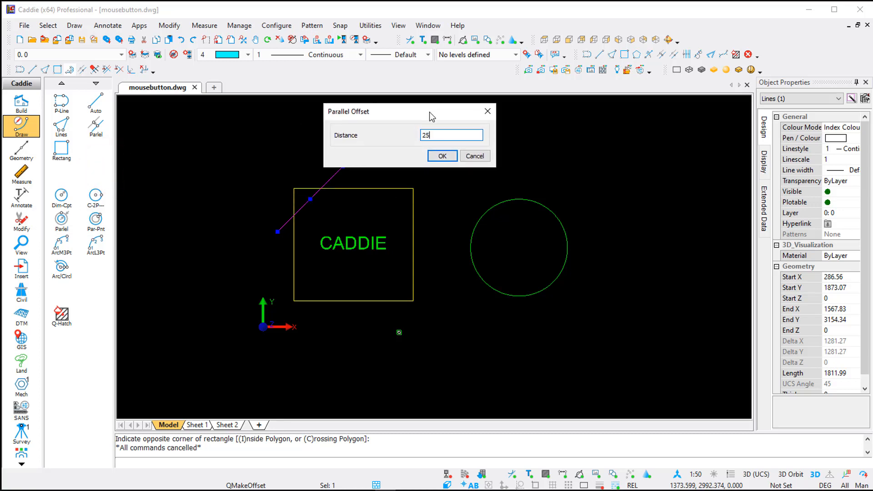
pyautogui.click(441, 157)
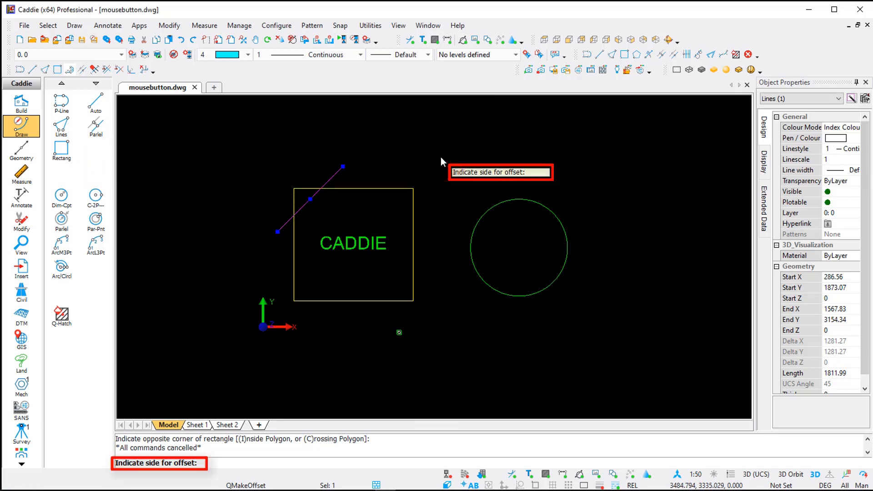
pyautogui.click(321, 198)
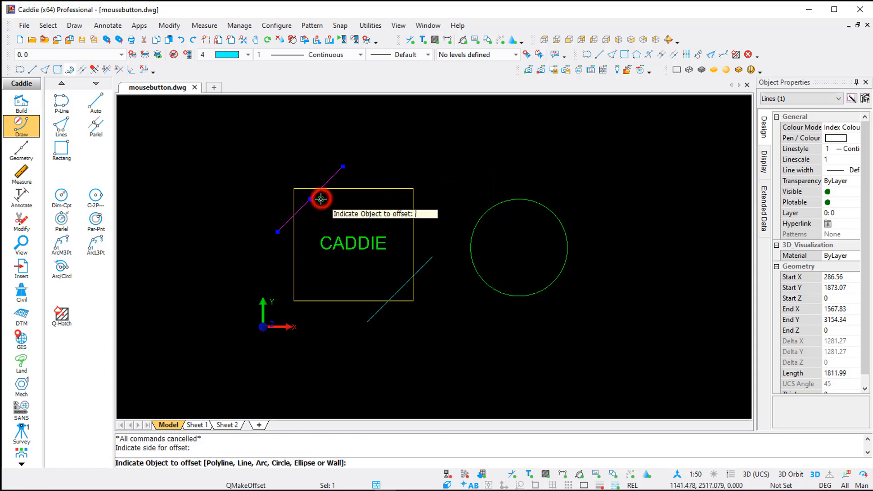
pyautogui.press('Escape')
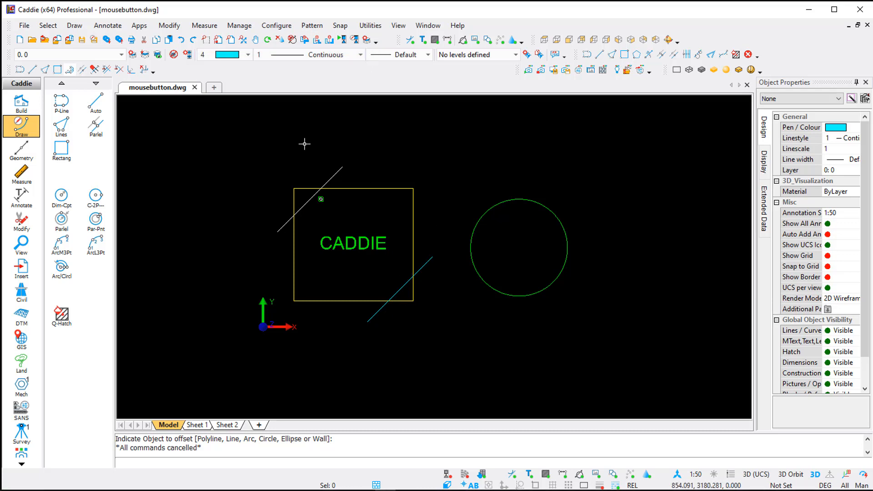
# - Review the user-defined Right Double Click mapping for the Line object in the mouse button setup, and accept the setup
pyautogui.click(277, 25)
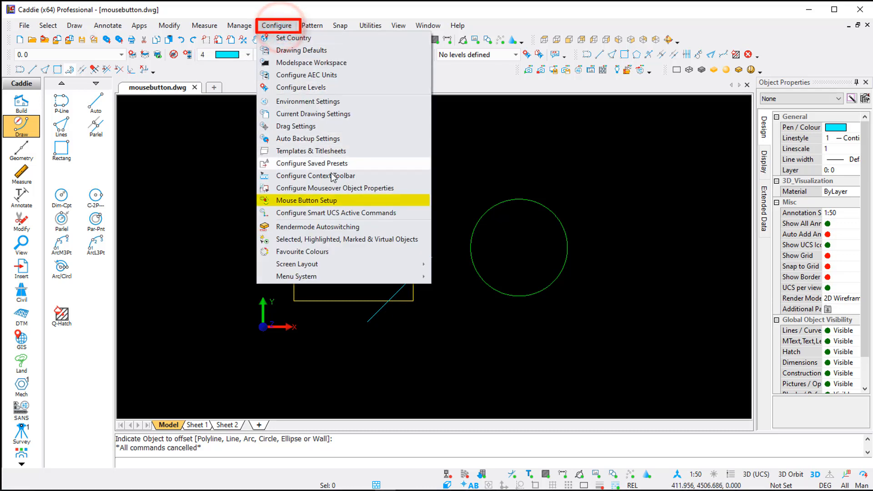
pyautogui.click(343, 200)
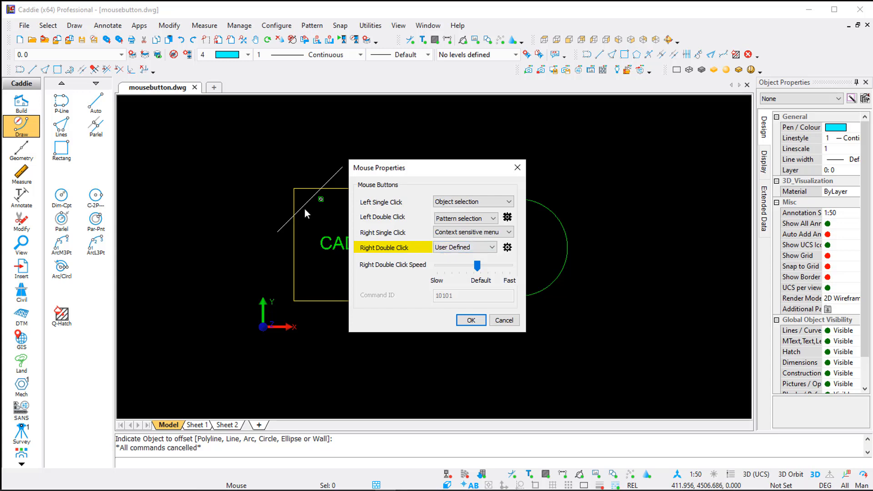
pyautogui.click(508, 248)
pyautogui.scroll(-3, 301, 220)
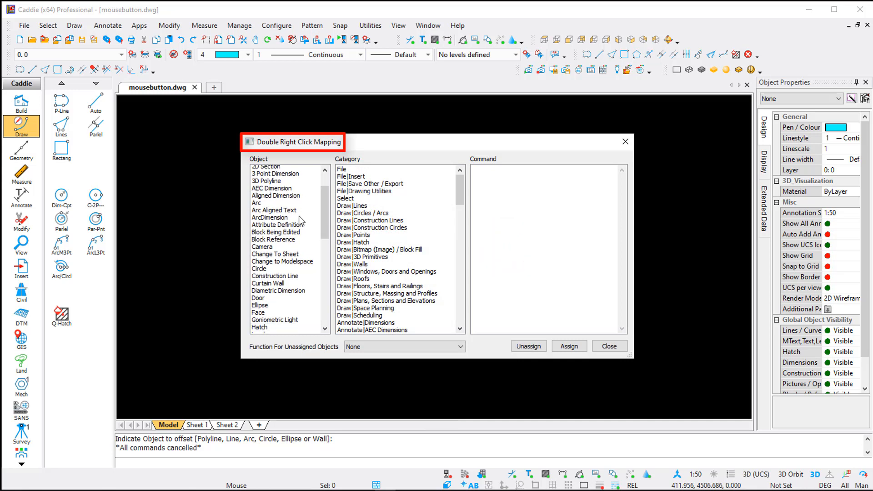
pyautogui.scroll(-2, 301, 220)
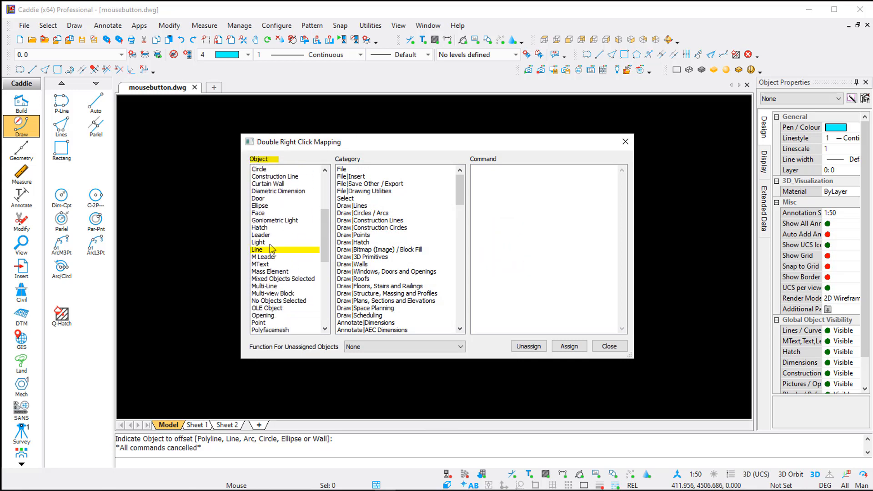
pyautogui.click(272, 249)
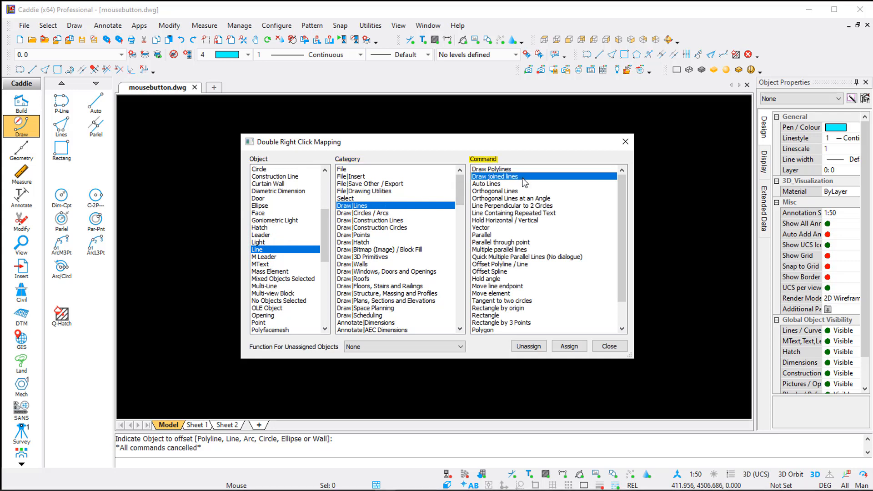
pyautogui.click(607, 351)
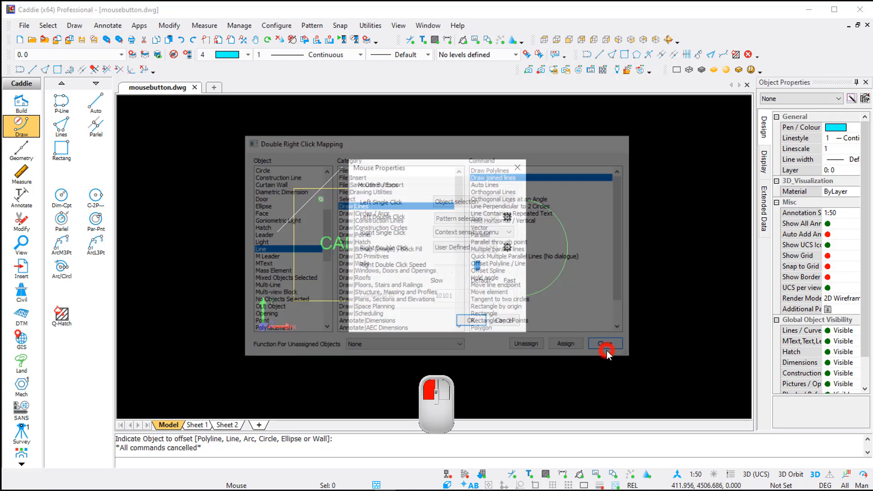
pyautogui.click(471, 320)
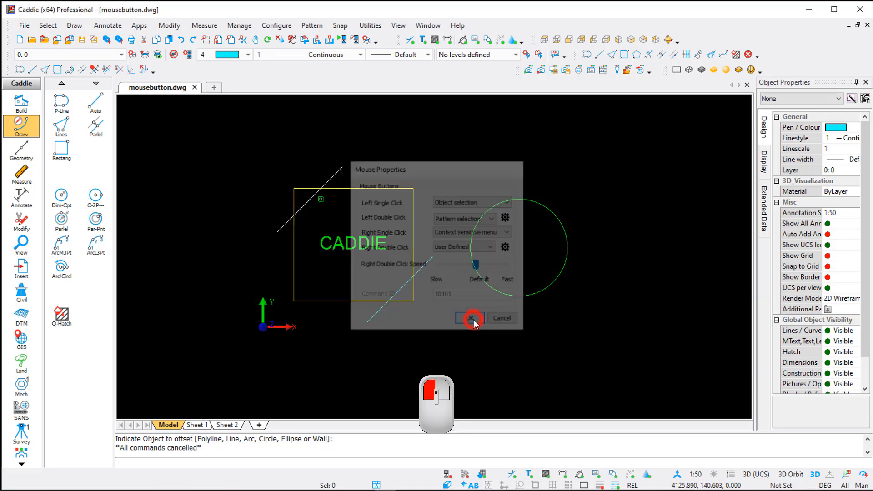
# - Start joined lines using the existing line's mapped command, and draw from above the circle to its centre with the Circle Centre snap
pyautogui.rightClick(308, 201)
pyautogui.rightClick(308, 200)
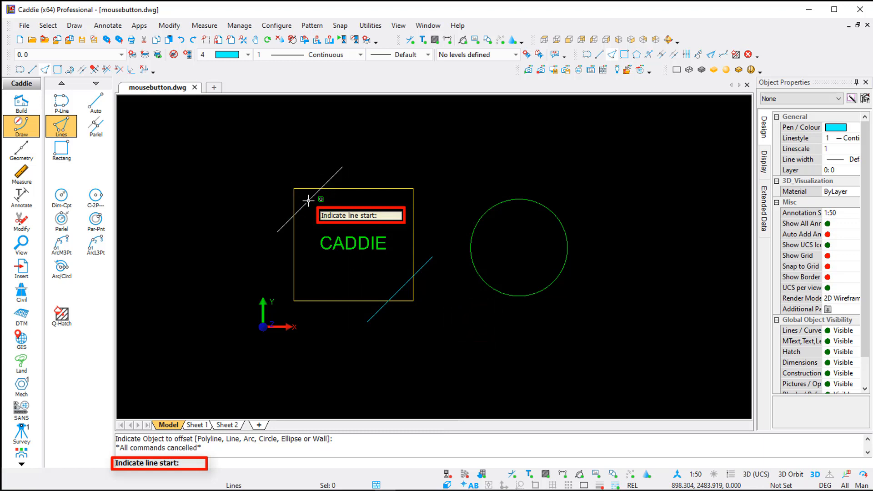
pyautogui.click(470, 166)
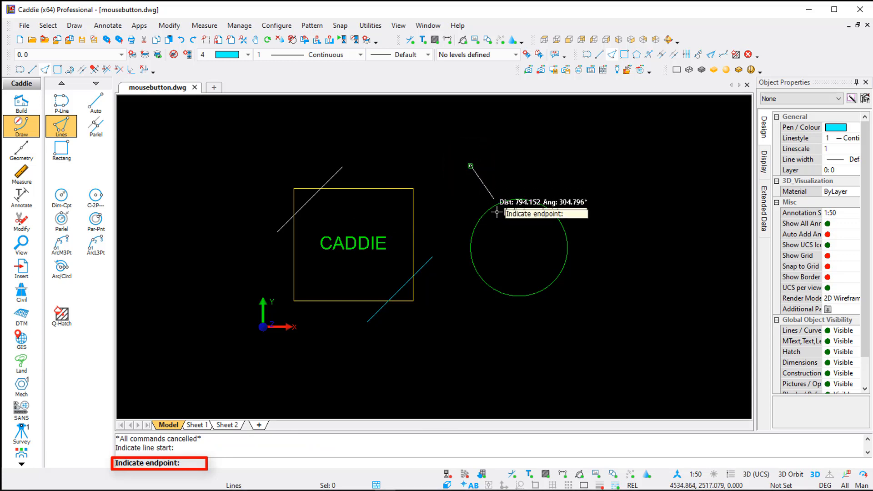
pyautogui.rightClick(511, 244)
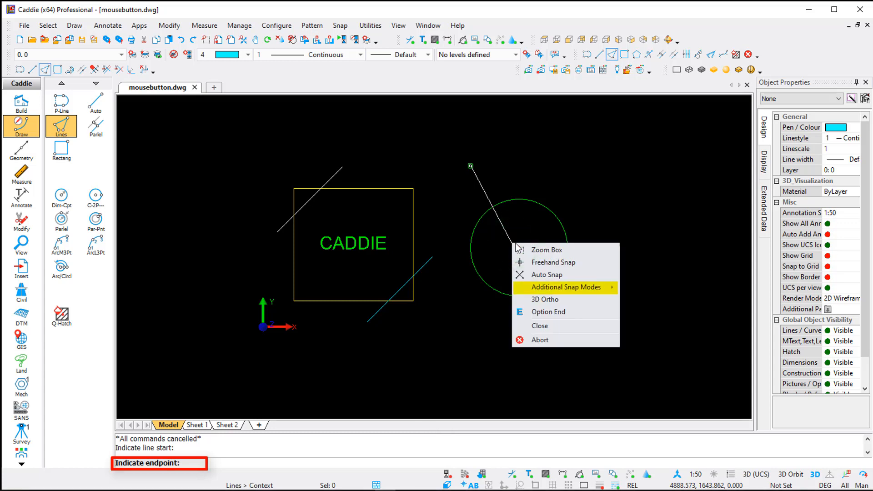
pyautogui.moveTo(567, 292)
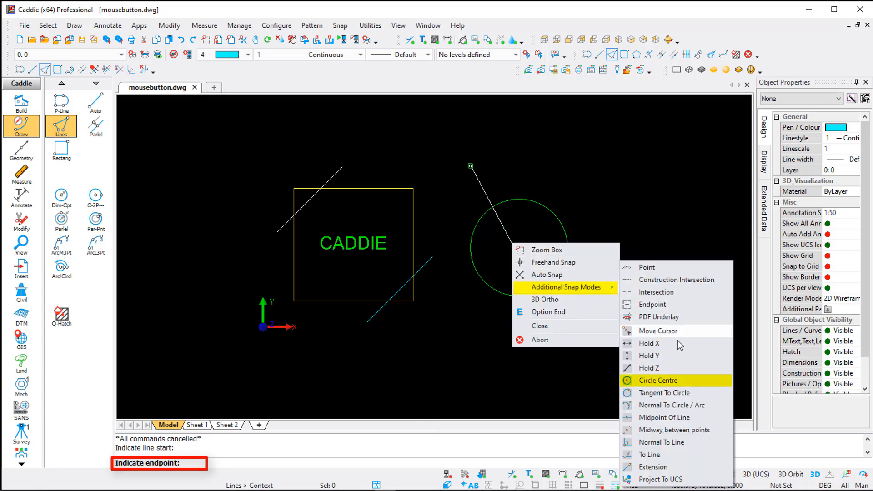
pyautogui.click(685, 381)
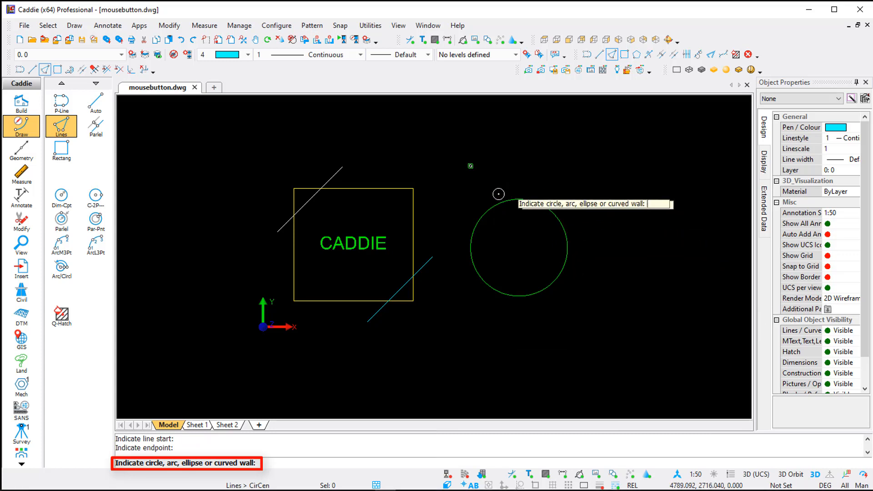
pyautogui.click(545, 204)
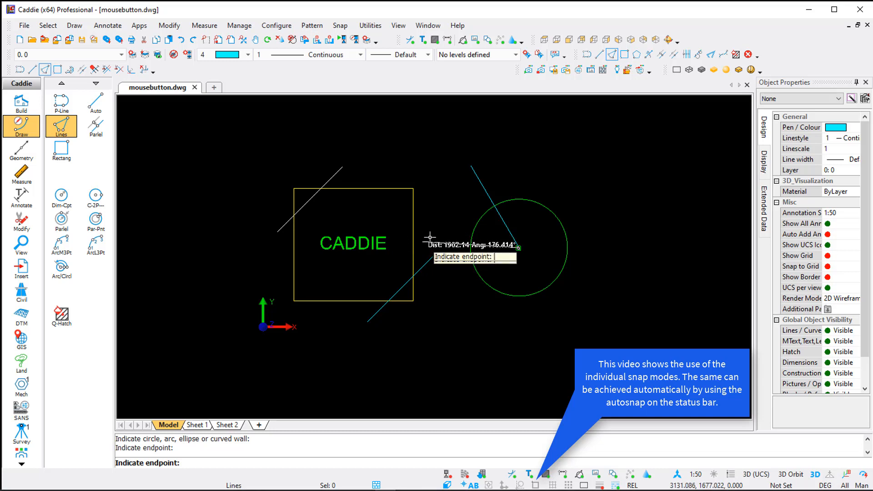
# - Continue the joined lines from the circle's centre perpendicular to the rectangle's nearest vertical edge, using the Normal To Line snap
pyautogui.rightClick(440, 225)
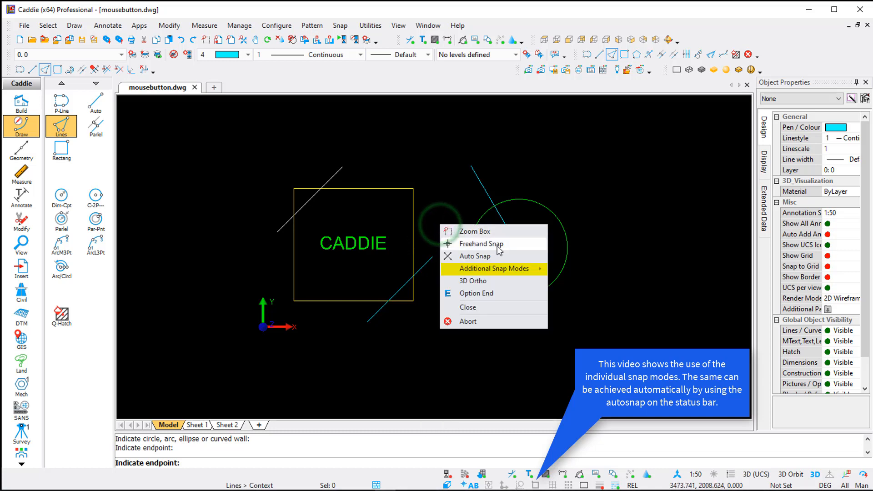
pyautogui.moveTo(508, 270)
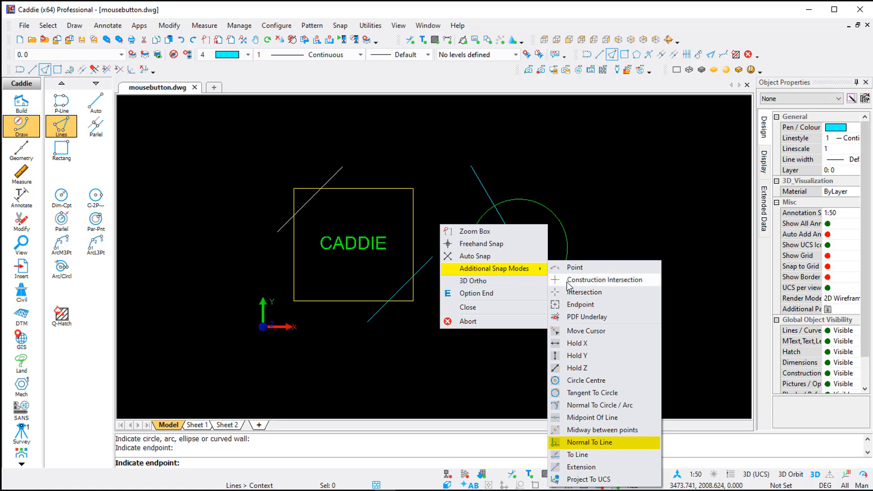
pyautogui.click(621, 442)
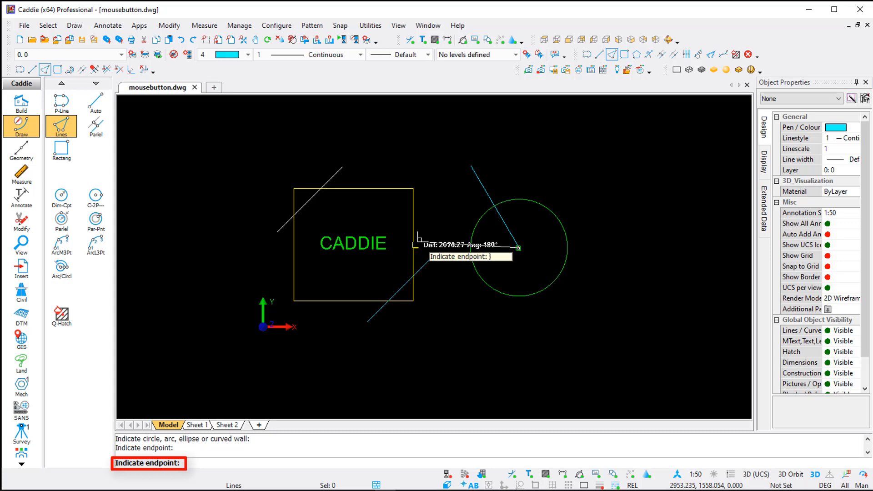
pyautogui.click(415, 241)
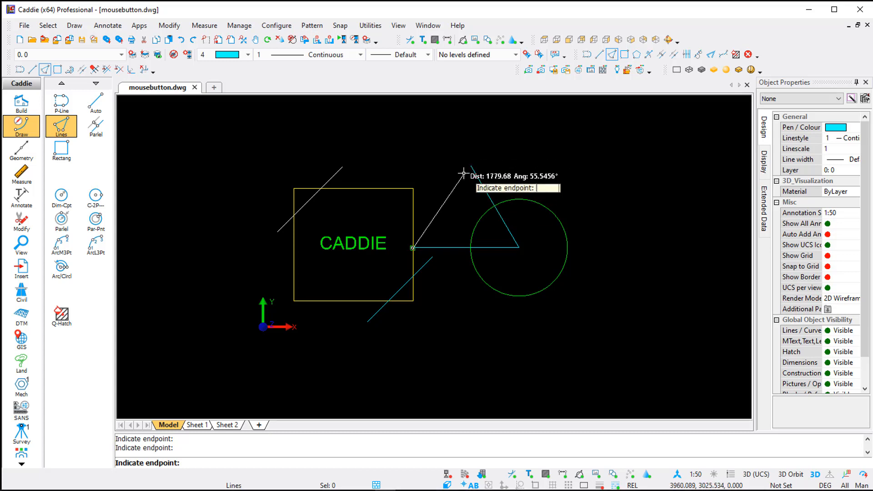
# - Close the triangle by joining back to the first line's start point with the Endpoint snap, and end the line command
pyautogui.rightClick(446, 184)
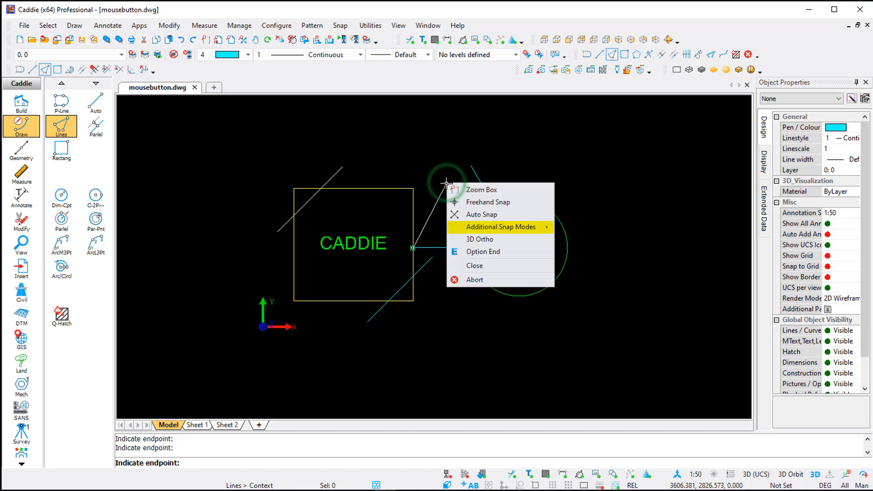
pyautogui.moveTo(488, 229)
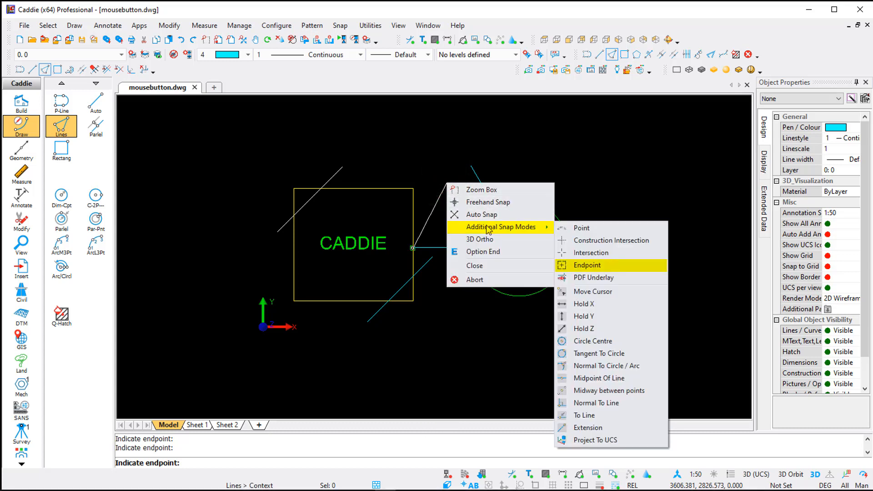
pyautogui.click(600, 268)
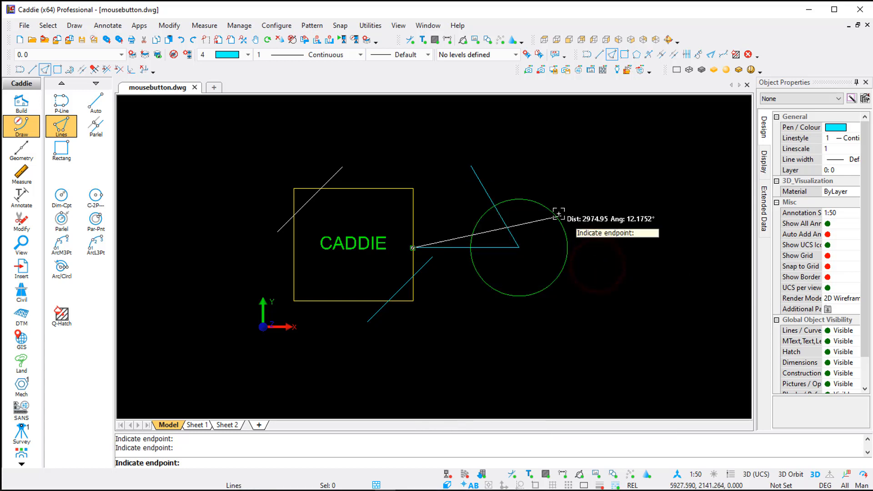
pyautogui.click(471, 167)
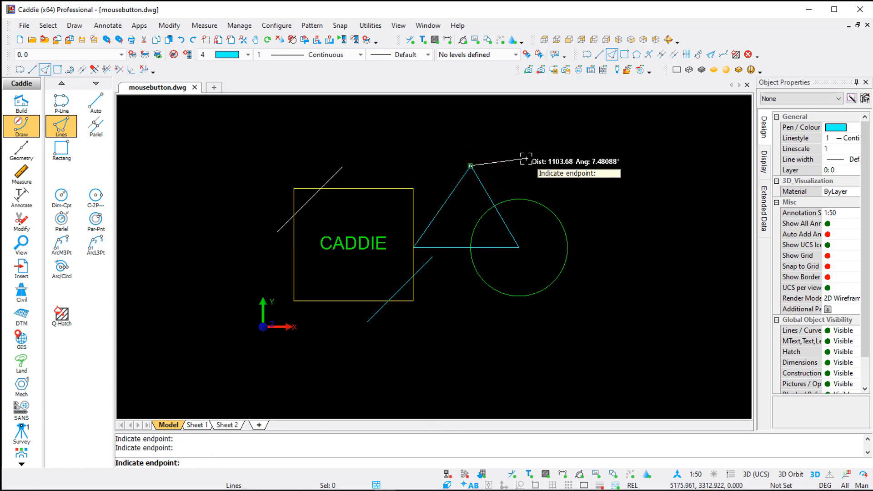
pyautogui.press('Escape')
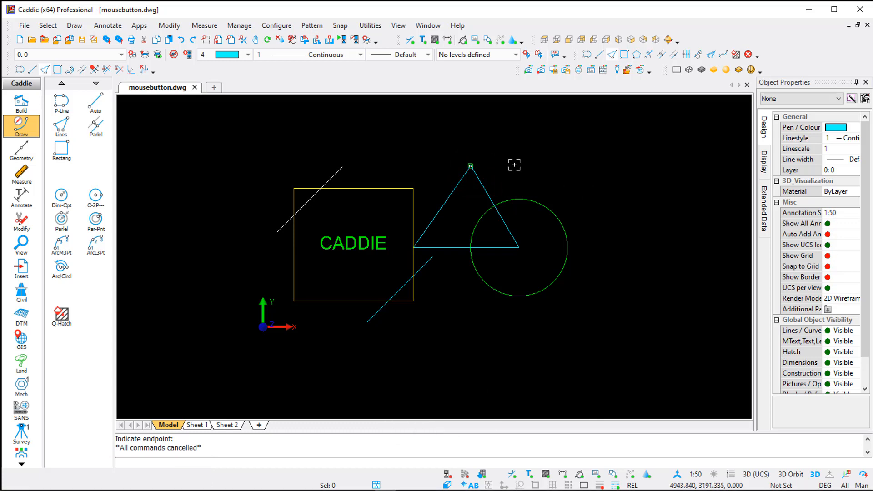
# - Set the Left Double Click function to User Defined in the mouse button setup
pyautogui.click(278, 27)
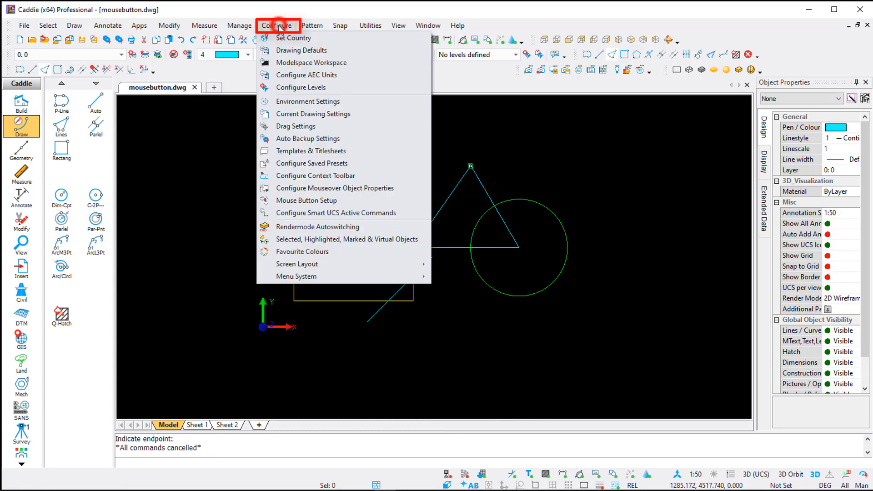
pyautogui.click(347, 200)
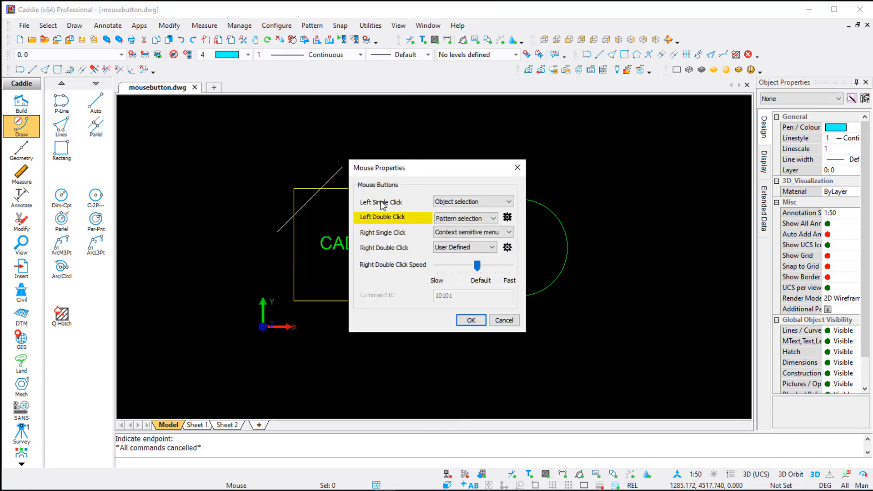
pyautogui.click(483, 219)
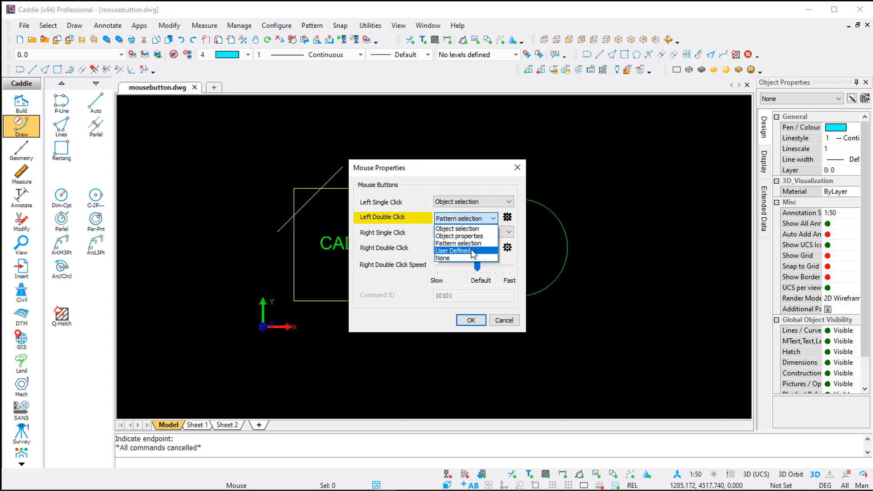
pyautogui.click(473, 251)
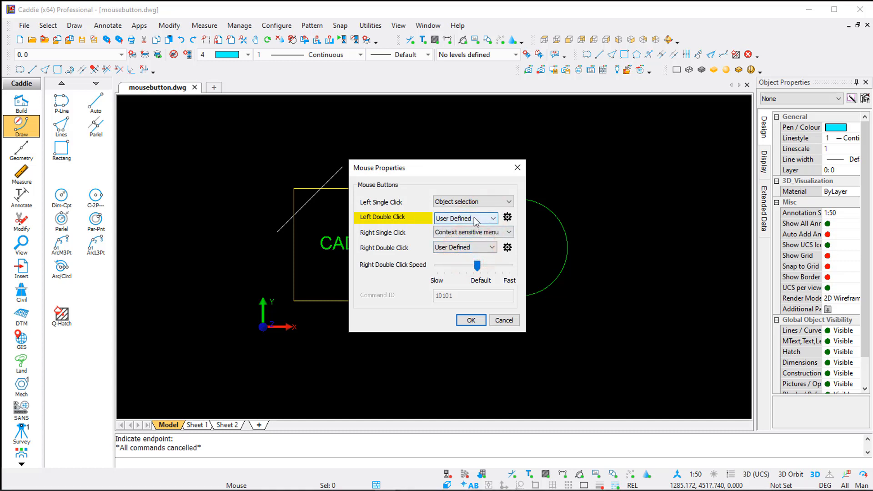
# - Review the Left Double Click mapping of the MText object to the Edit Text command, and accept the mouse button setup
pyautogui.click(507, 217)
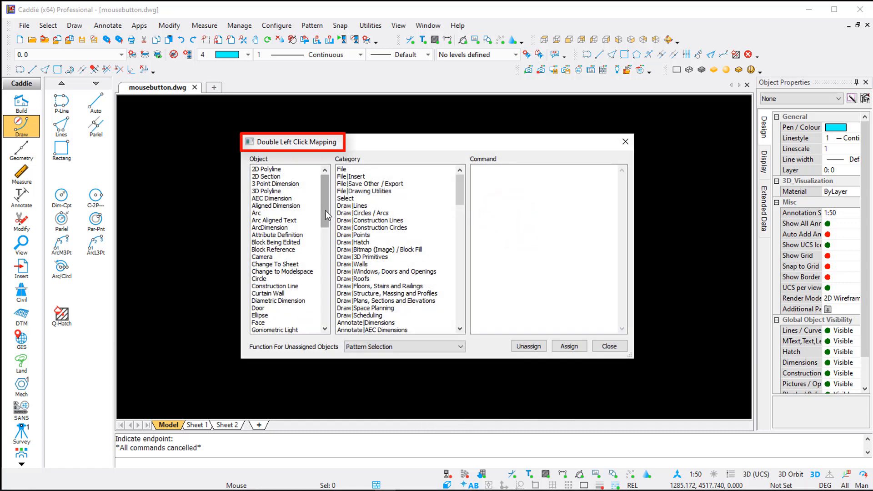
pyautogui.moveTo(326, 210); pyautogui.dragTo(326, 245)
pyautogui.click(267, 264)
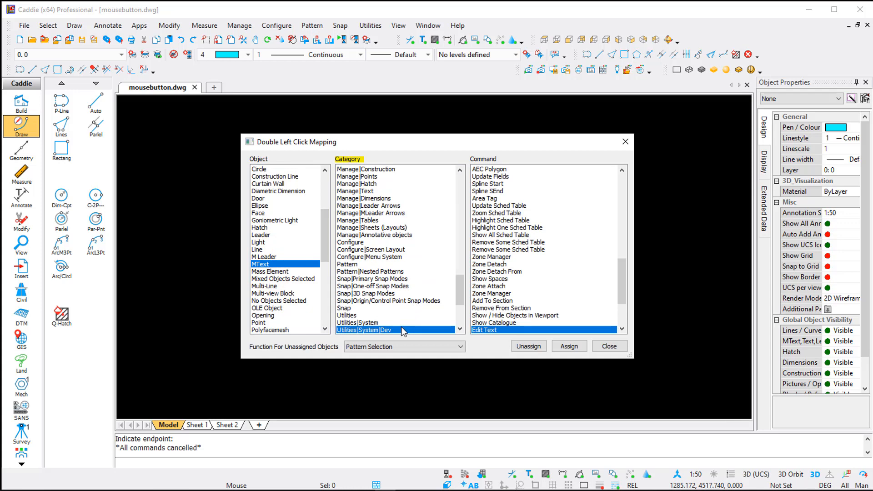
pyautogui.click(500, 331)
pyautogui.click(609, 346)
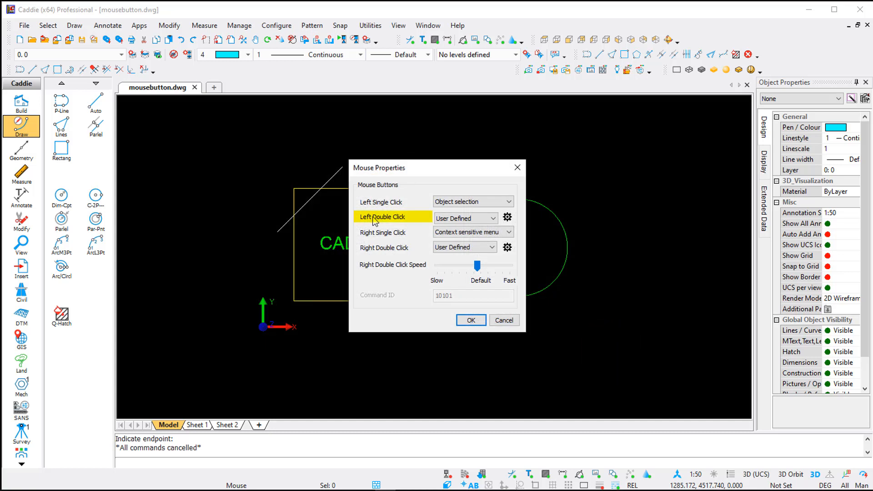
pyautogui.click(472, 321)
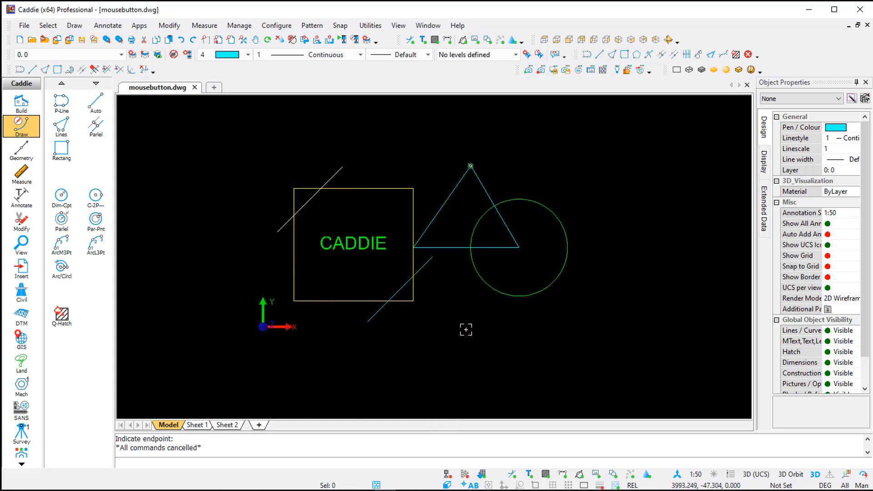
# - Open the CADDIE text for editing using its mapped command, cancel the editor, and deselect the text
pyautogui.press('f')
pyautogui.click(344, 242)
pyautogui.doubleClick(344, 243)
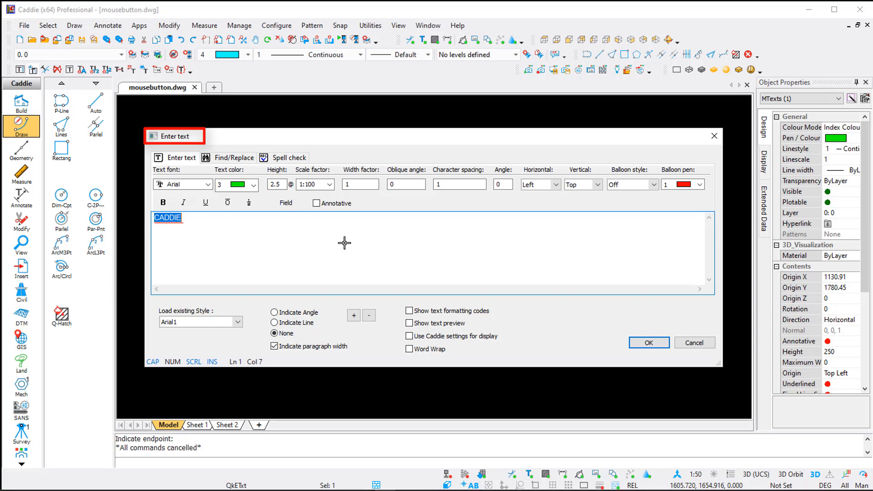
pyautogui.press('Escape')
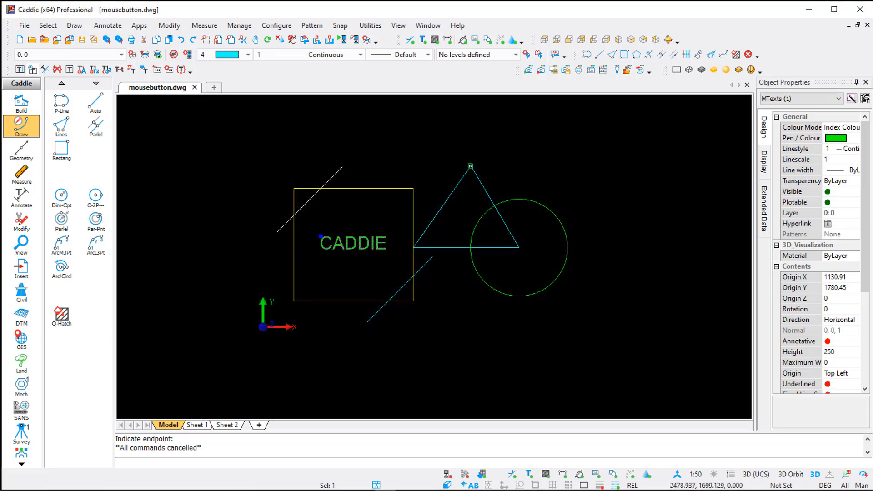
pyautogui.press('Escape')
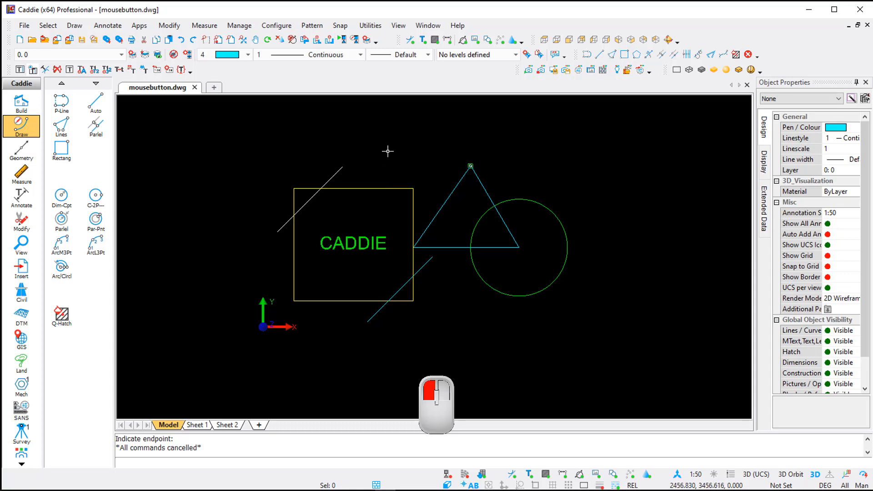
# - Zoom out on the drawing around the rectangle, triangle and circle
pyautogui.scroll(3, 395, 203)
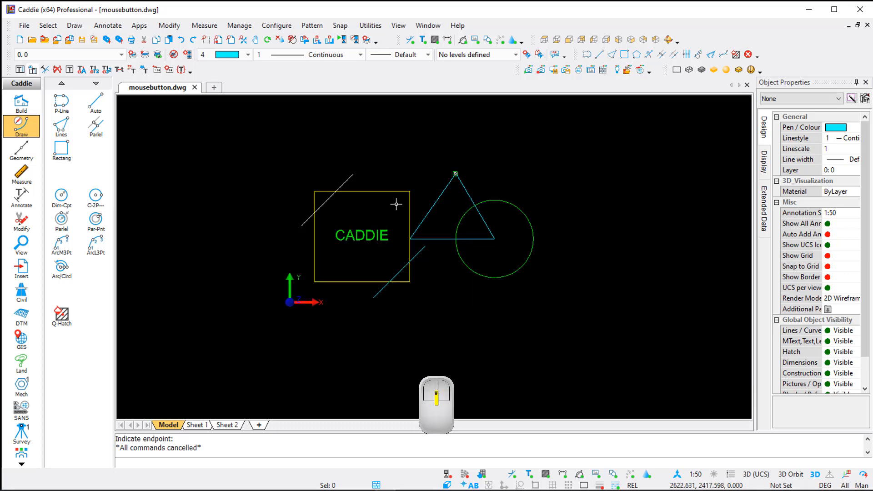